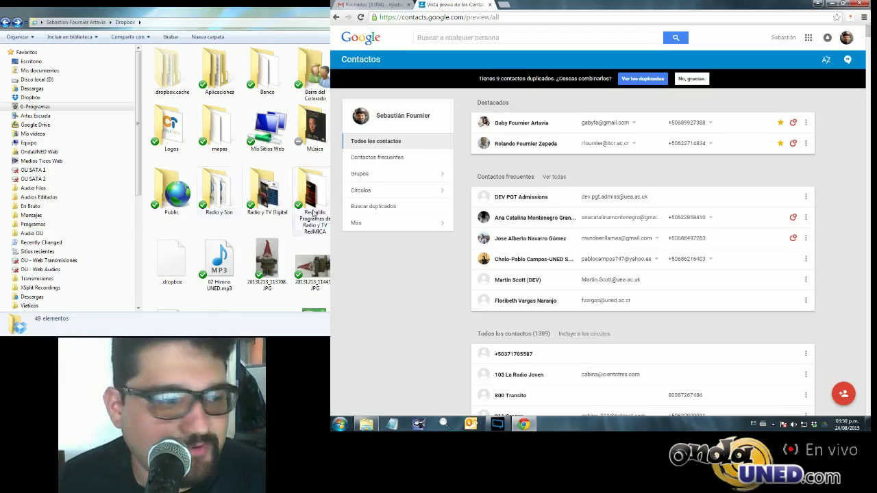
scroll(130, 195, "down", 3)
scroll(131, 206, "down", 2)
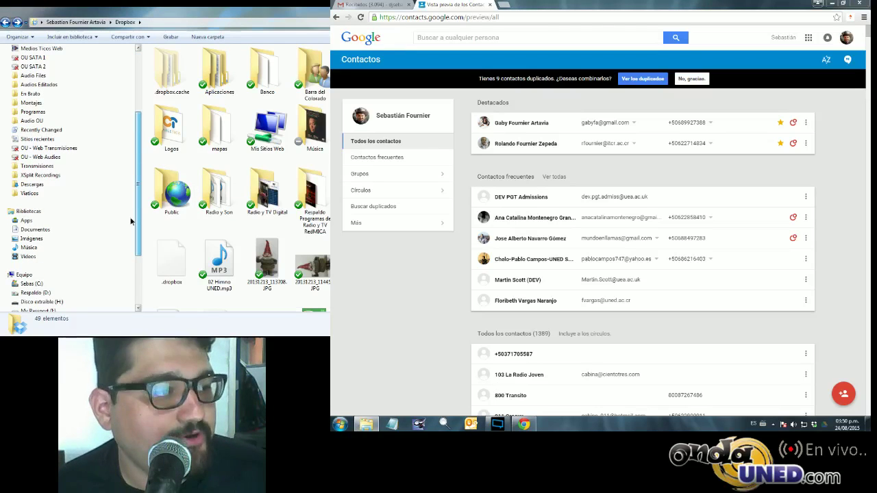
scroll(130, 221, "up", 5)
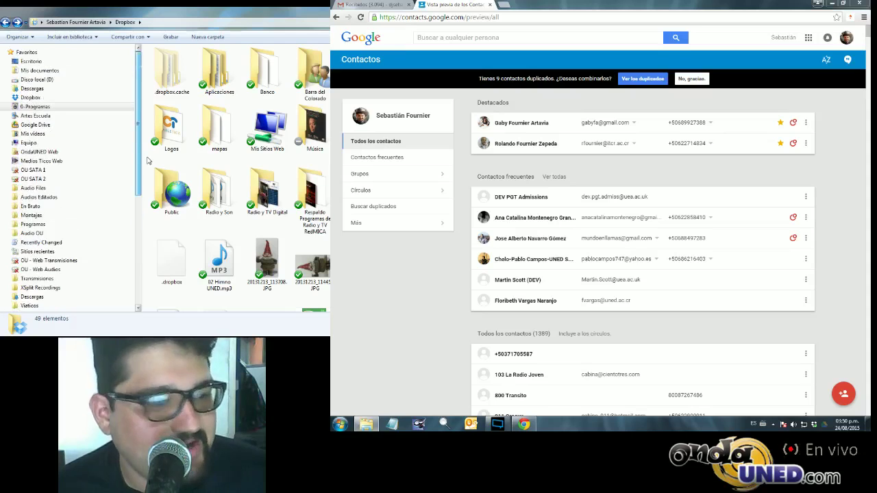
- Switch to the XSplit Broadcaster window showing the sources of Scene 1
mouse_move(498, 426)
left_click(482, 385)
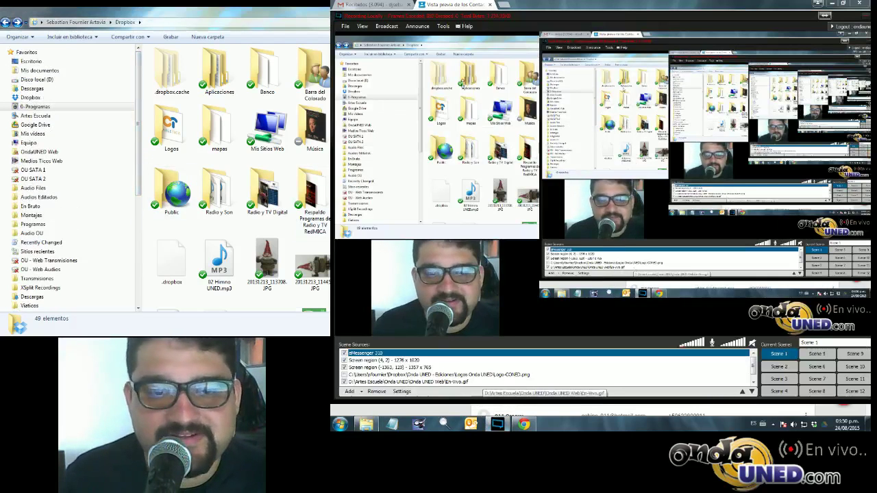
left_click(482, 367)
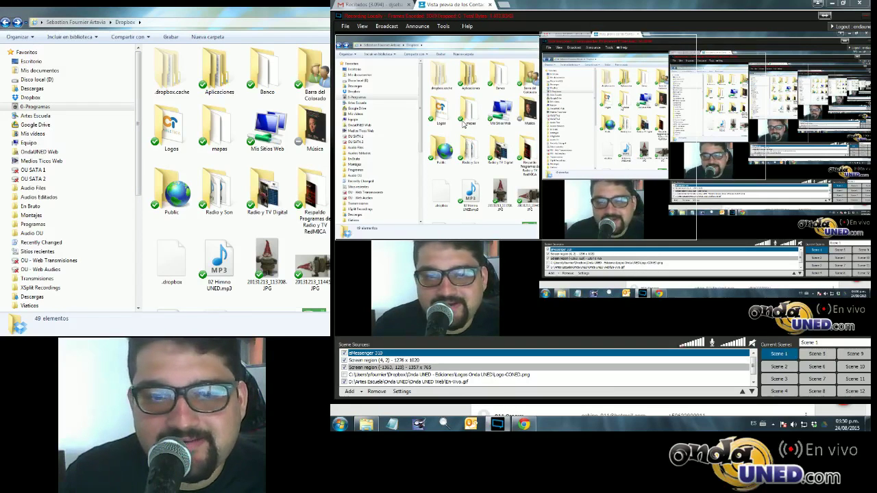
- Hide the 1276 x 1020 screen region source in Scene 1 and show it again
left_click(347, 353)
left_click(344, 353)
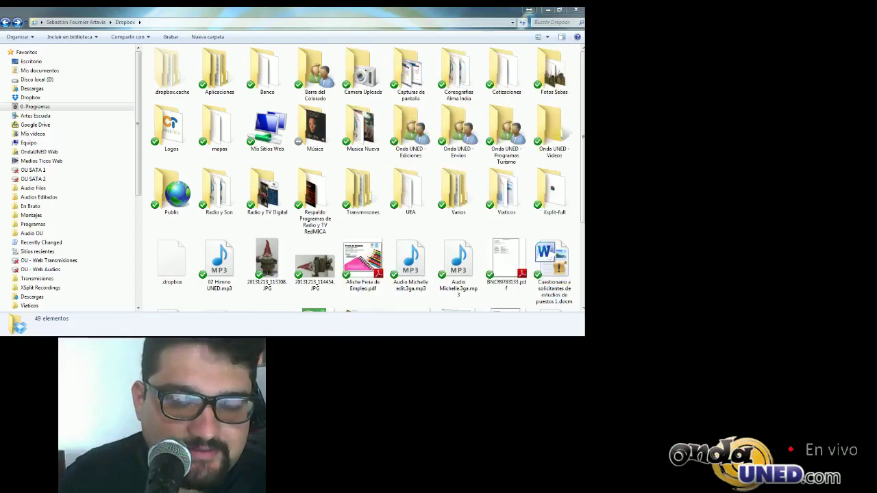
left_click(343, 354)
left_click(343, 354)
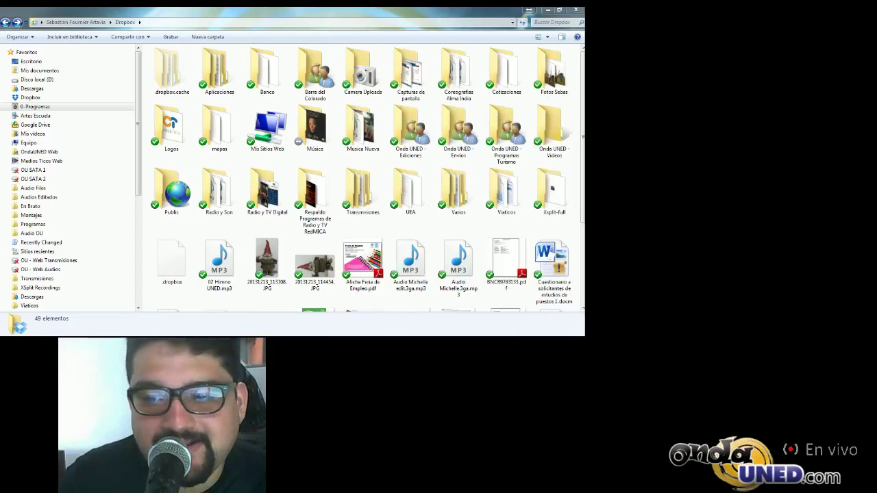
left_click(344, 353)
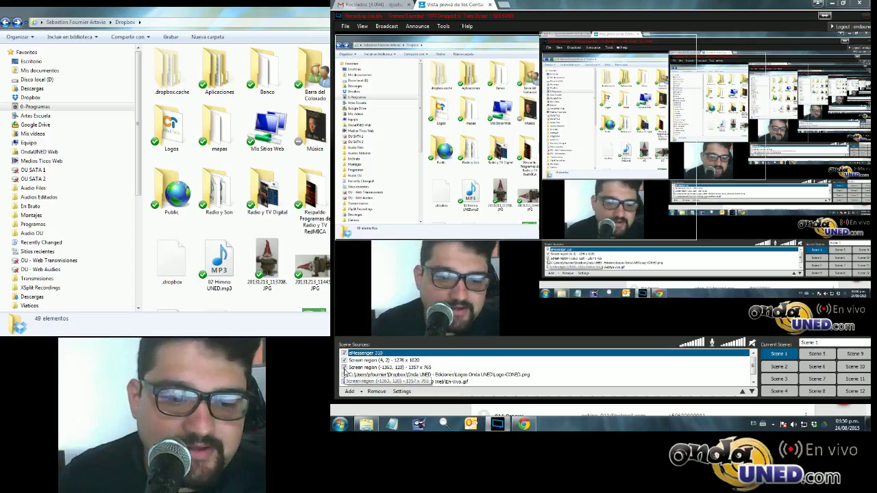
- Toggle the visibility of the 1357 x 765 screen region source repeatedly, leaving it shown in the scene
left_click(344, 368)
left_click(345, 368)
left_click(345, 367)
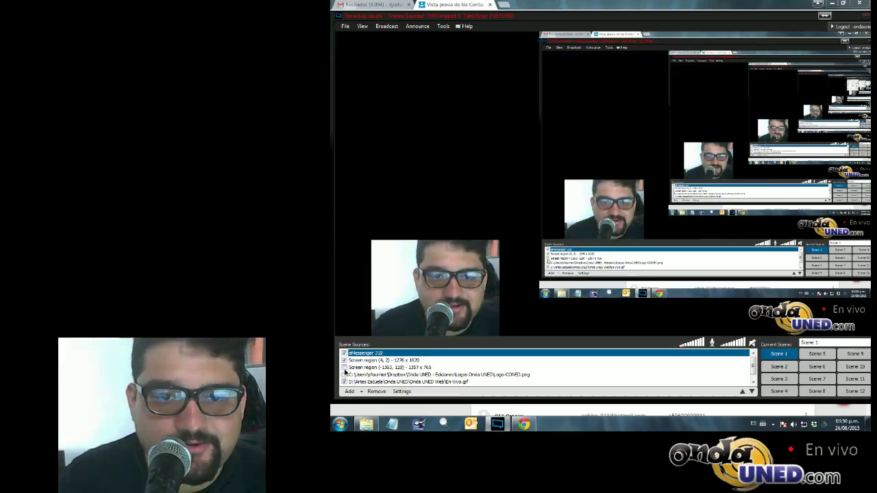
left_click(345, 368)
left_click(344, 368)
left_click(345, 368)
left_click(345, 367)
left_click(345, 368)
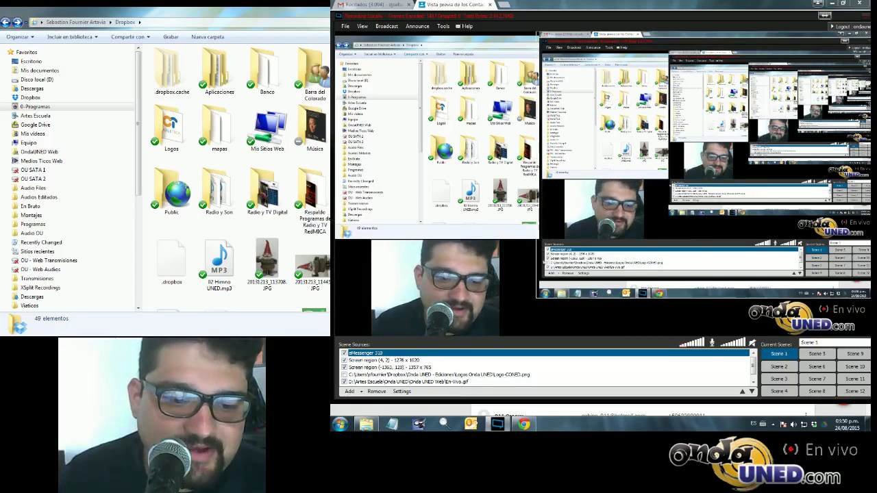
left_click(344, 368)
left_click(345, 368)
left_click(345, 367)
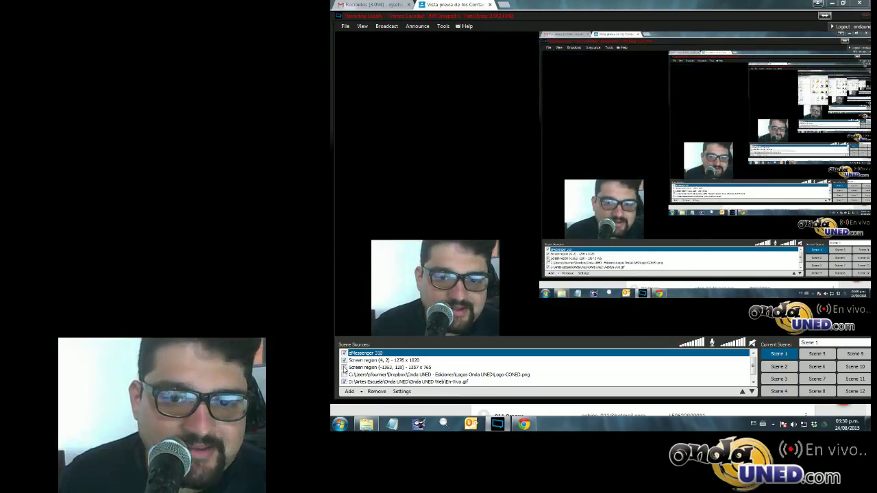
left_click(344, 368)
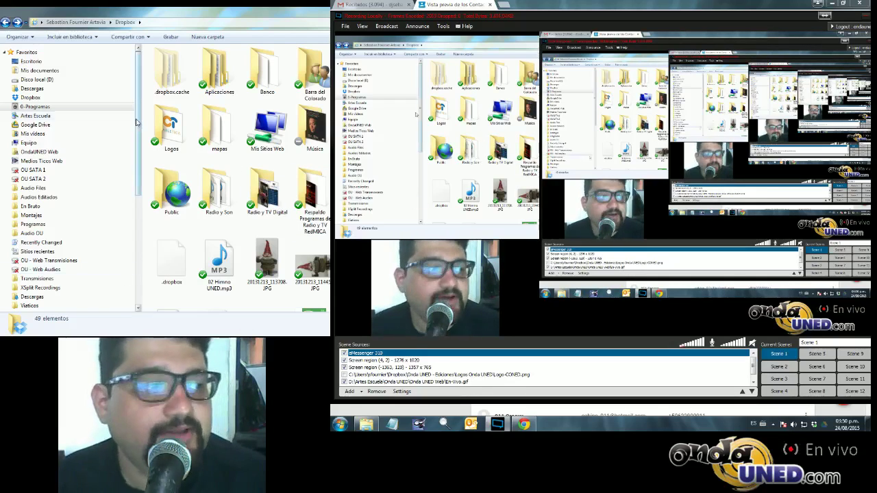
- Open the mapped OU SATA 1 network drive from the favourites in File Explorer and select its EXPOCISION UNED folder
left_click_drag(137, 123, 135, 123)
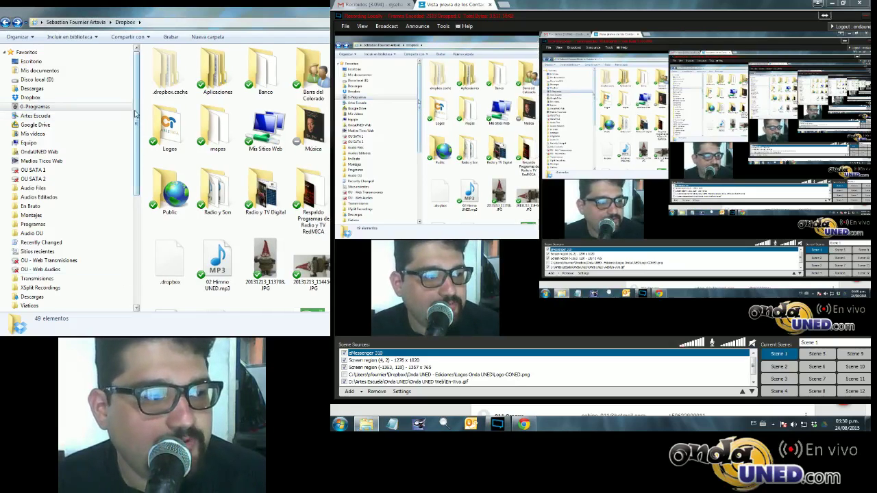
scroll(135, 124, "down", 3)
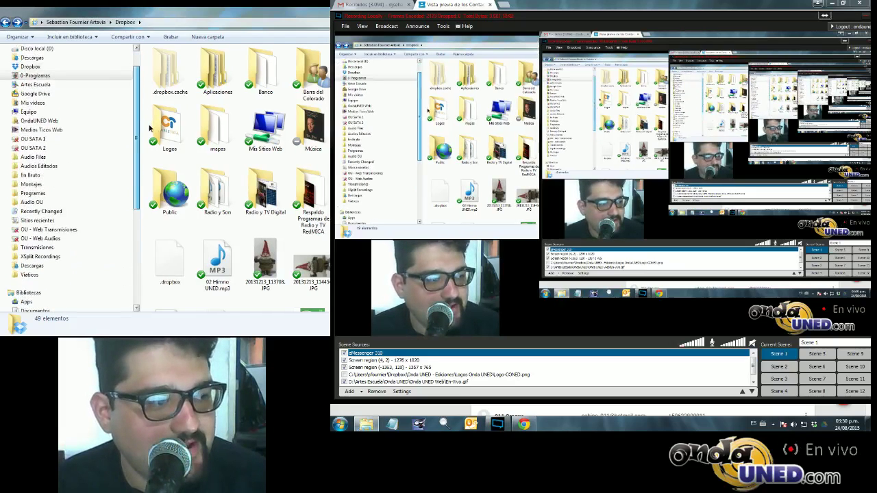
left_click(33, 139)
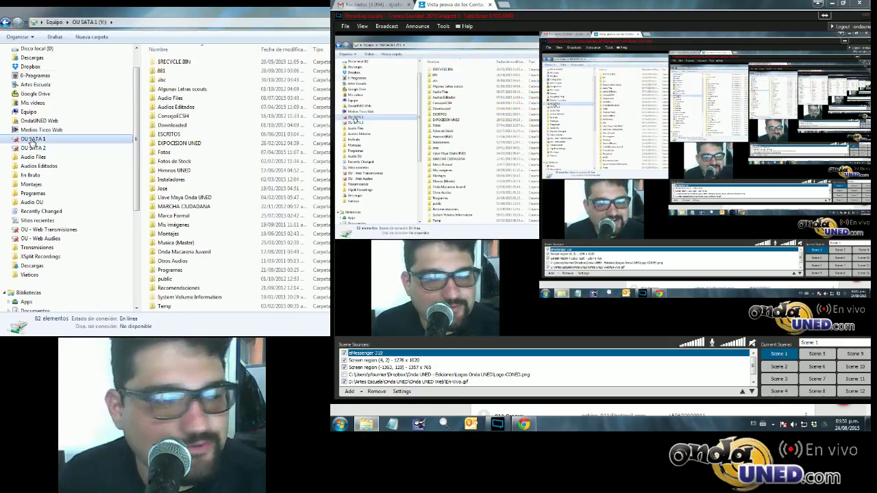
scroll(137, 128, "down", 1)
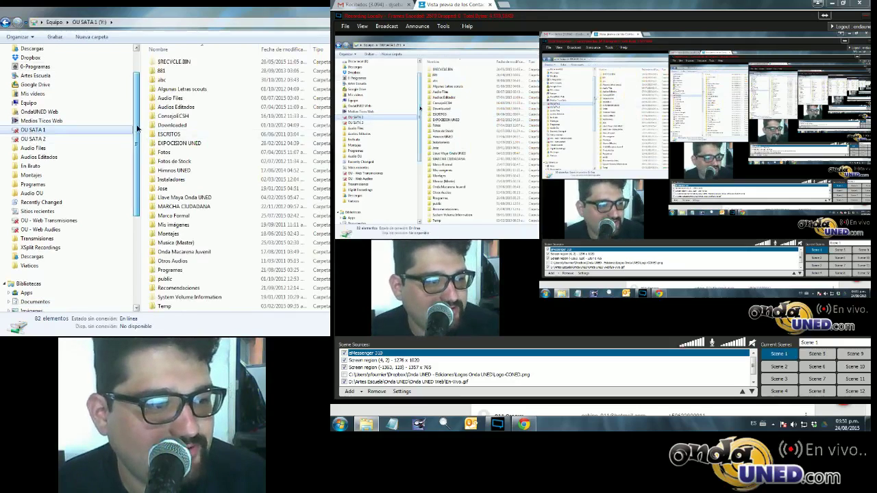
left_click(242, 144)
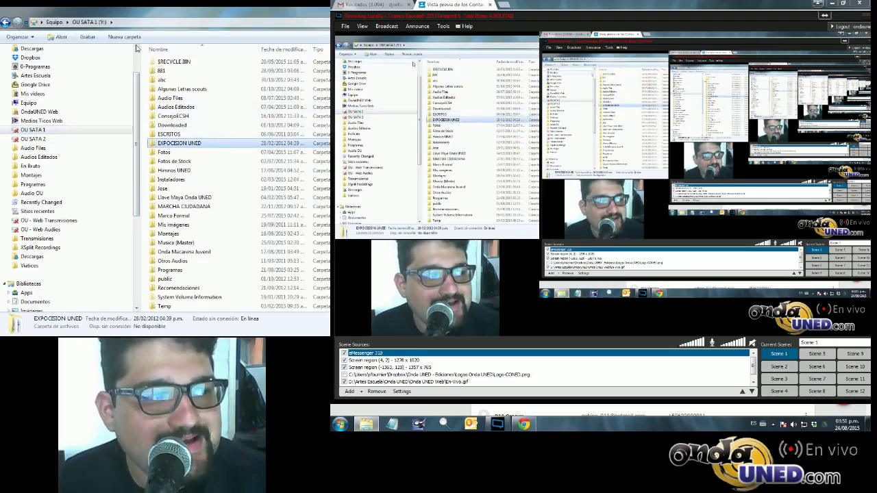
- Go to the network address \\scondauned01 and open its OU SATA 1 shared folder
left_click(120, 22)
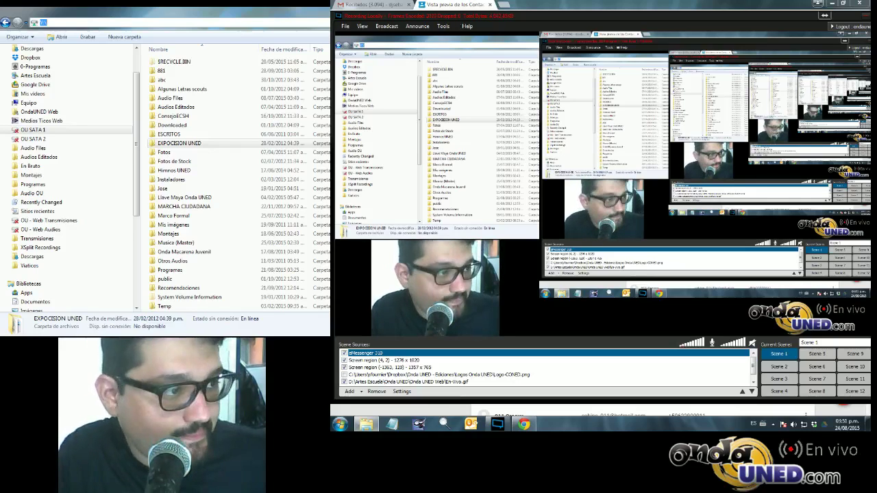
type("1")
key("BackSpace")
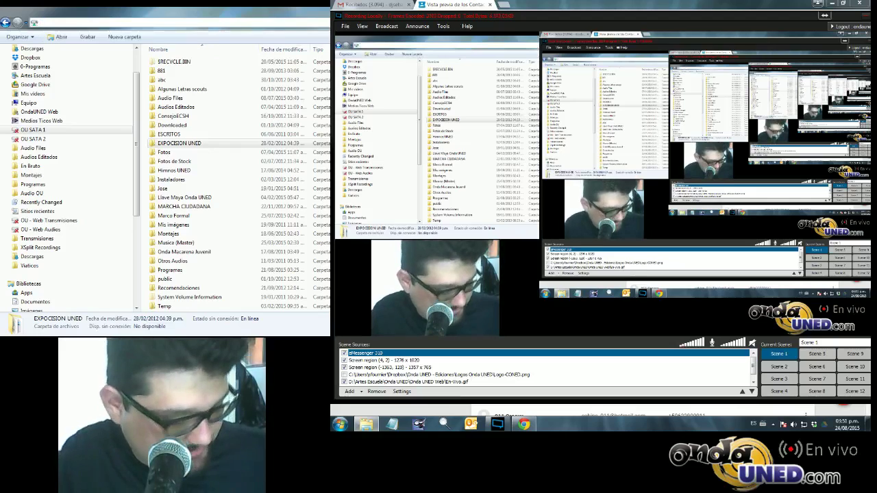
type("\\\\")
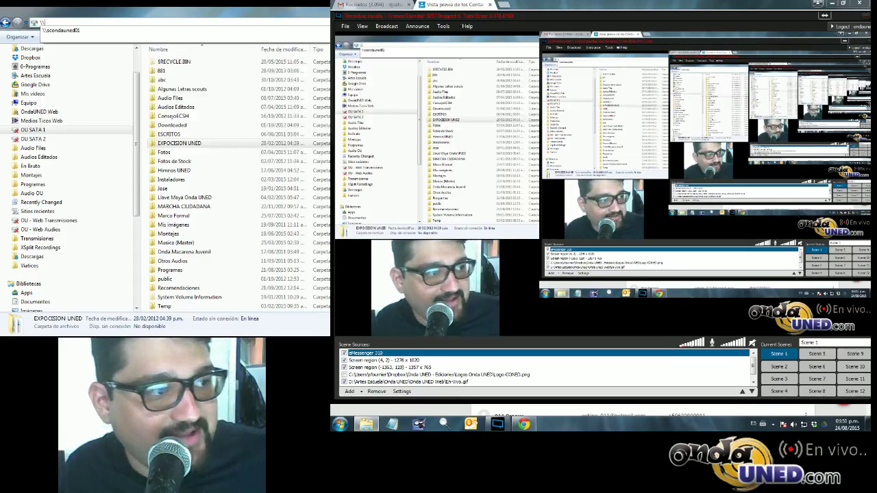
left_click(50, 30)
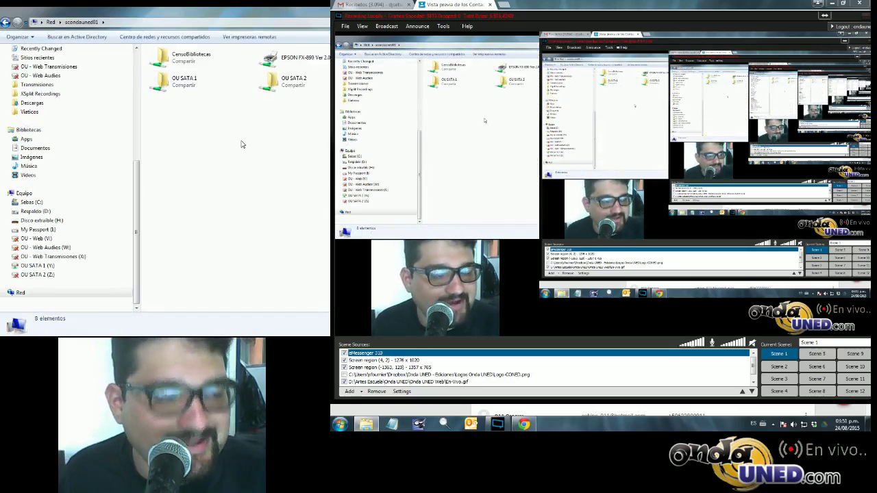
double_click(181, 84)
- Open the Programas folder inside the OU SATA 1 share
left_click(216, 172)
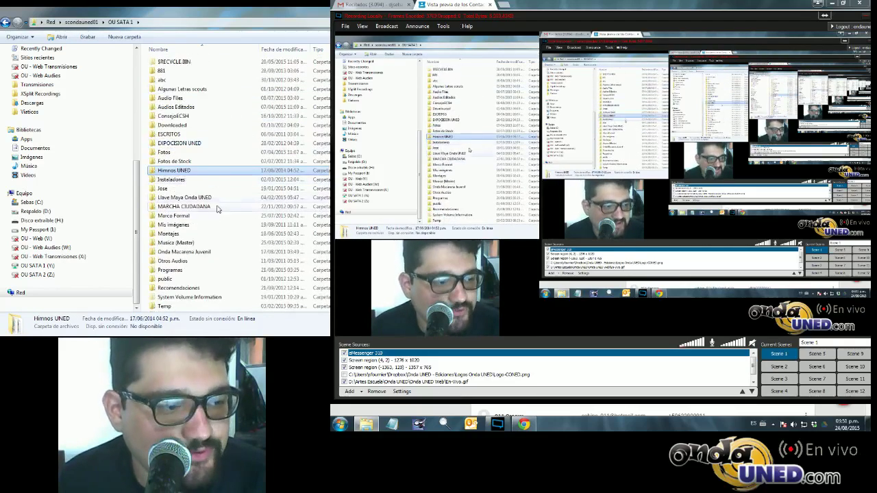
scroll(216, 209, "down", 1)
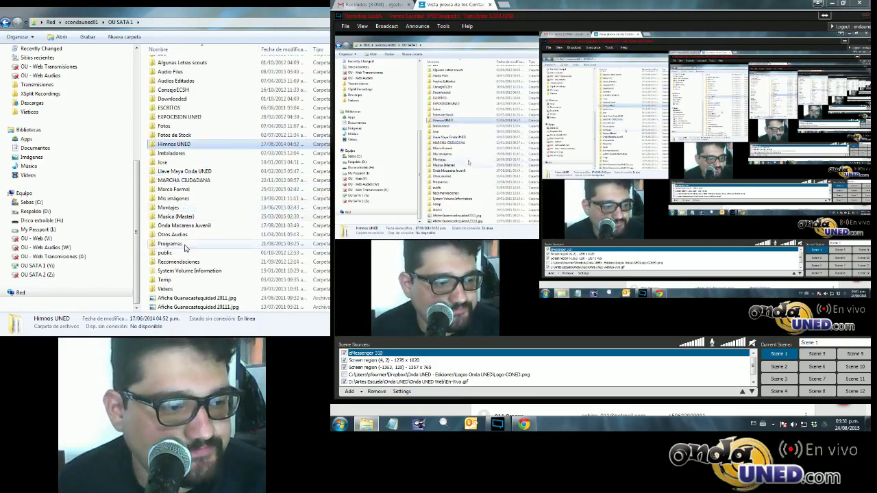
left_click(169, 244)
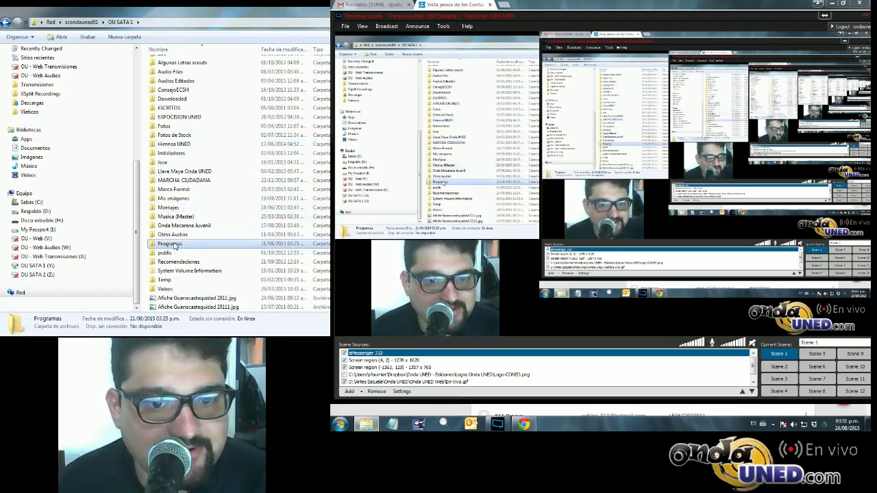
double_click(170, 243)
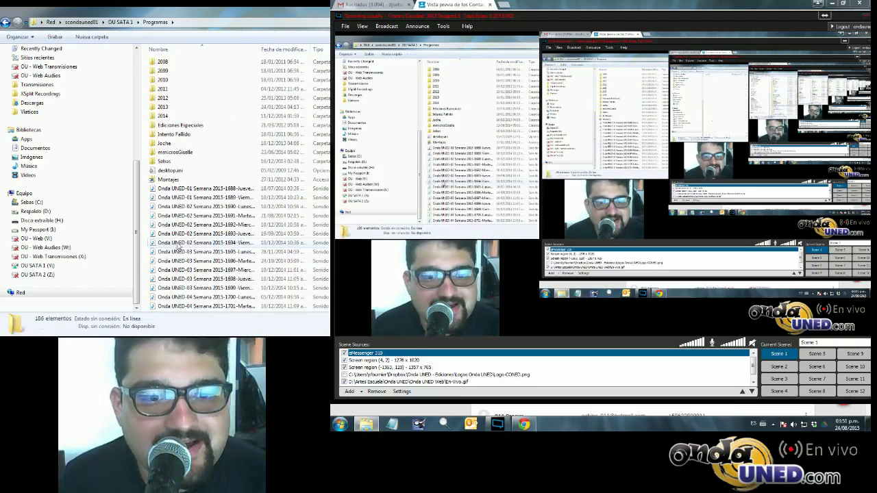
- Sort the contents of the Programas folder by name in descending order and go to the start of the list
left_click(212, 216)
scroll(212, 219, "down", 20)
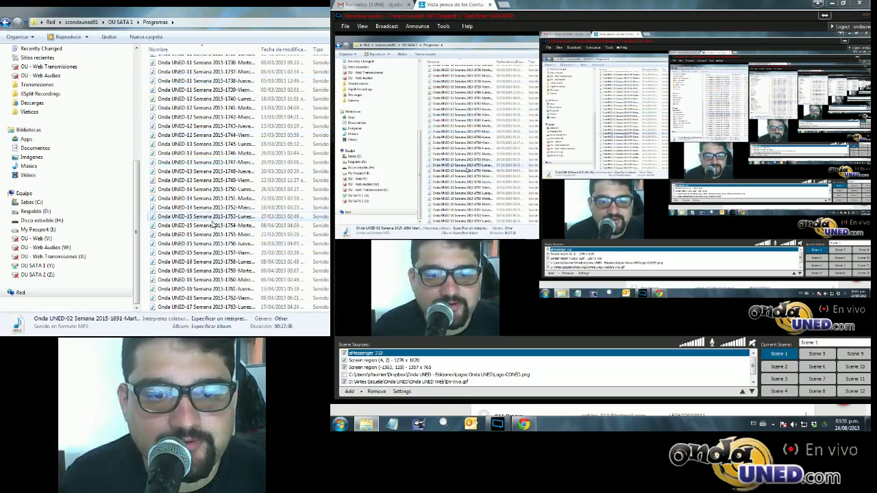
scroll(214, 224, "up", 20)
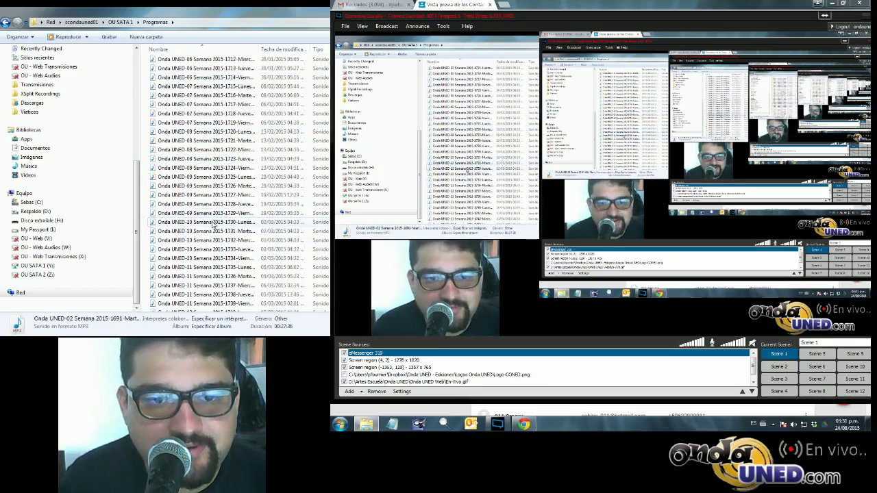
scroll(214, 224, "up", 1)
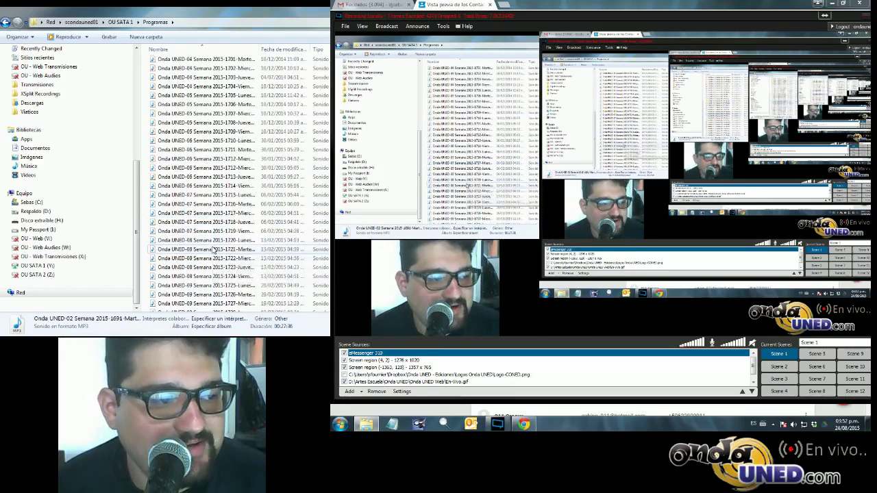
left_click(281, 51)
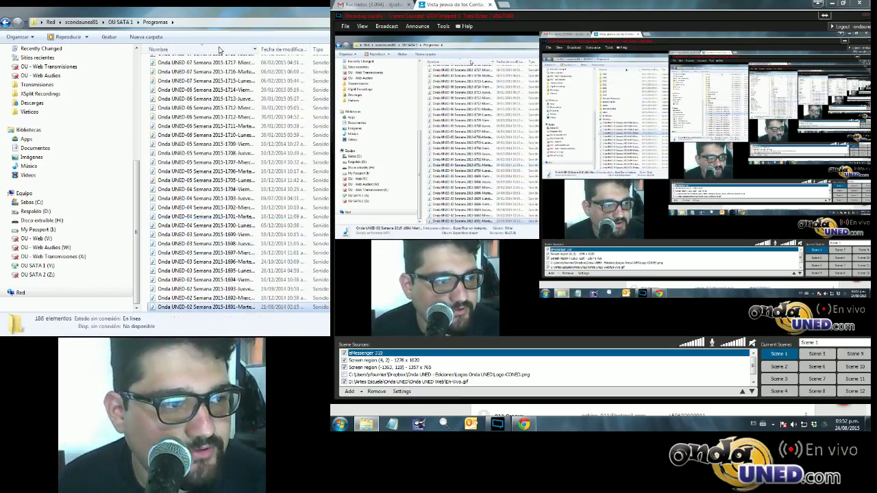
scroll(230, 113, "up", 20)
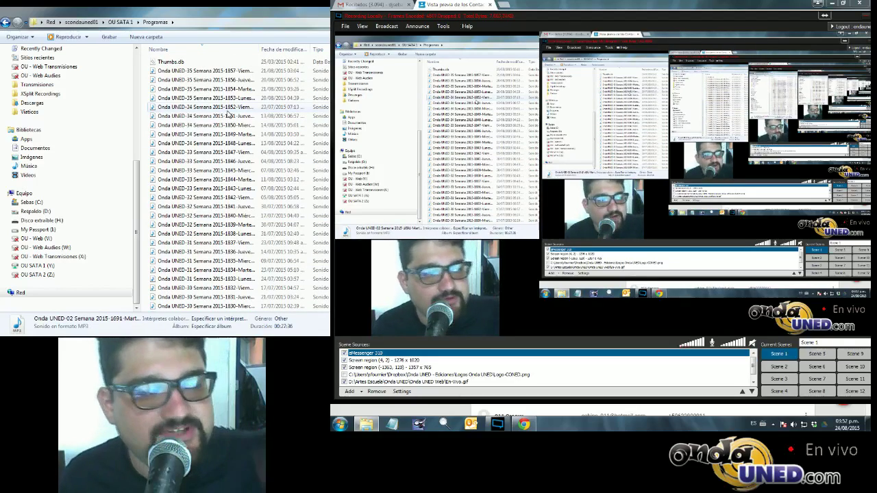
left_click(210, 50)
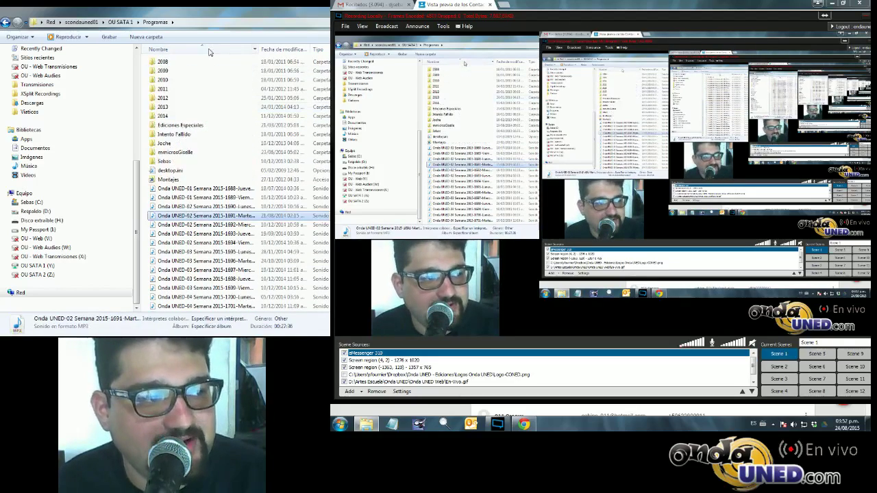
left_click(210, 51)
scroll(166, 107, "up", 20)
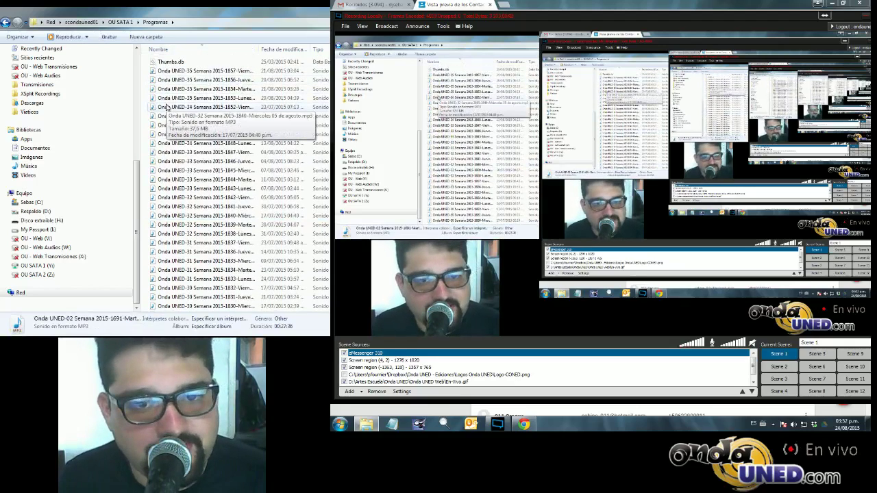
- Widen the name column to show full file names and select the program file 2015-1854-Martes 25 de agosto.mp3
left_click(187, 72)
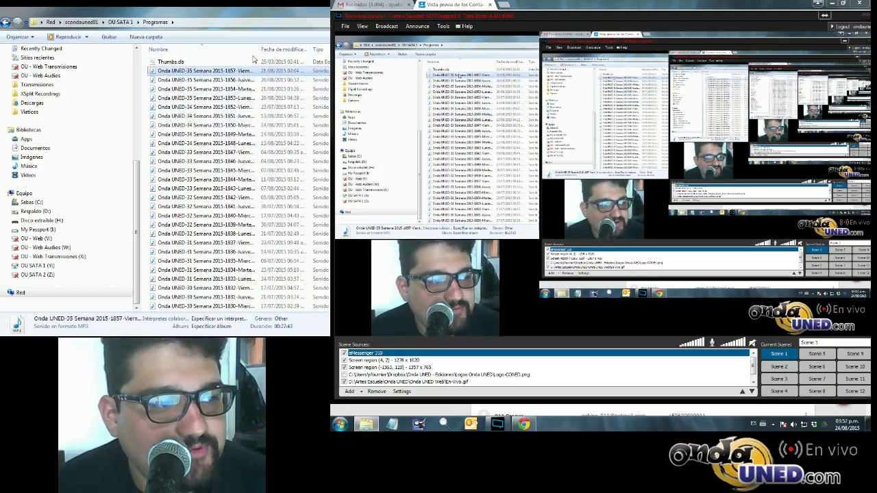
left_click_drag(258, 49, 324, 49)
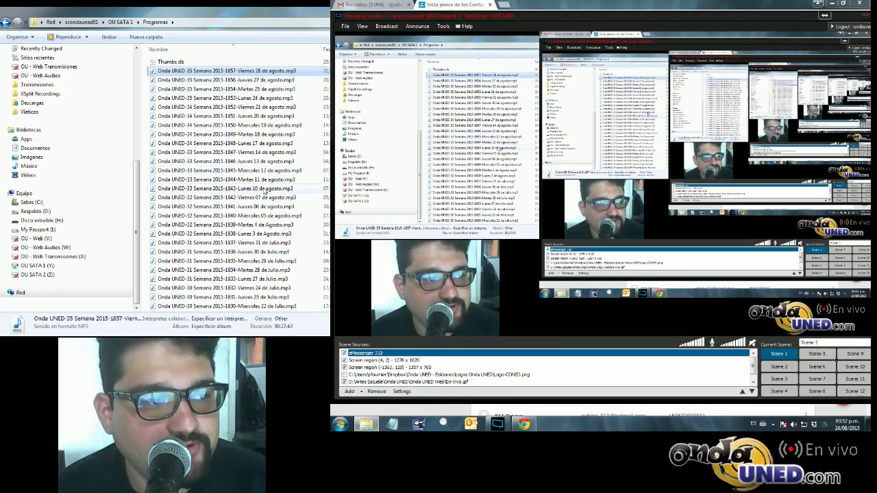
left_click(244, 90)
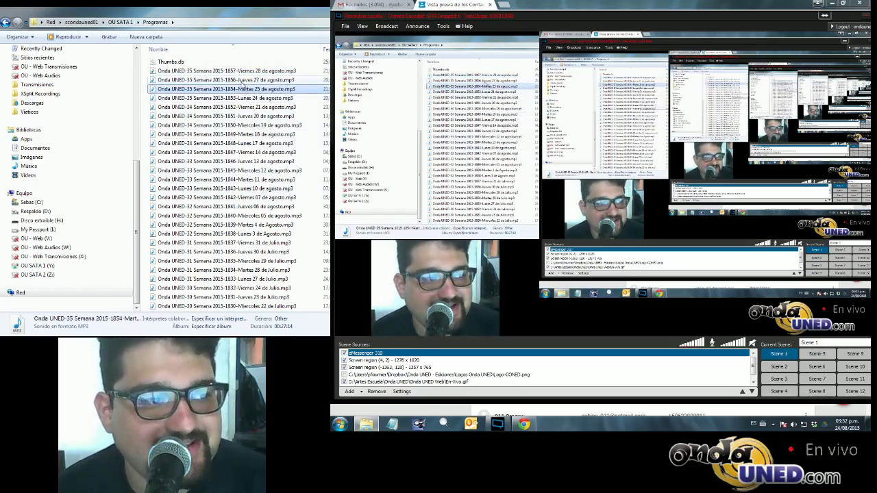
left_click(240, 80)
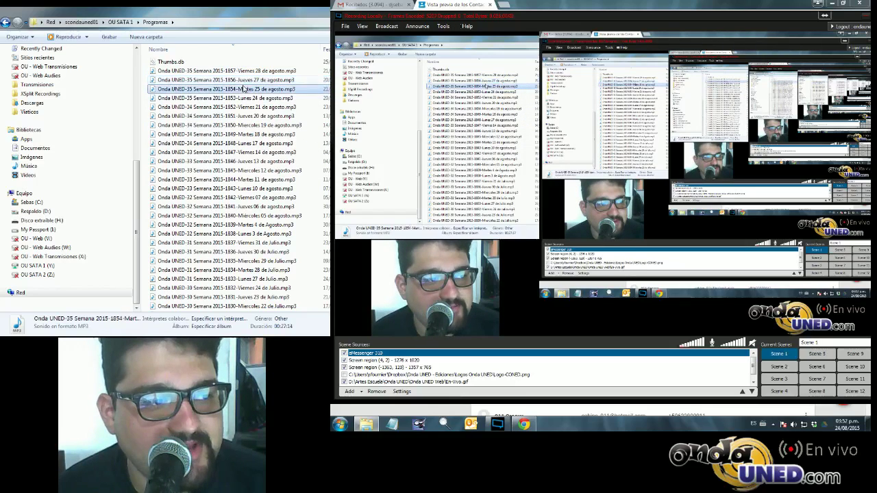
left_click(244, 89)
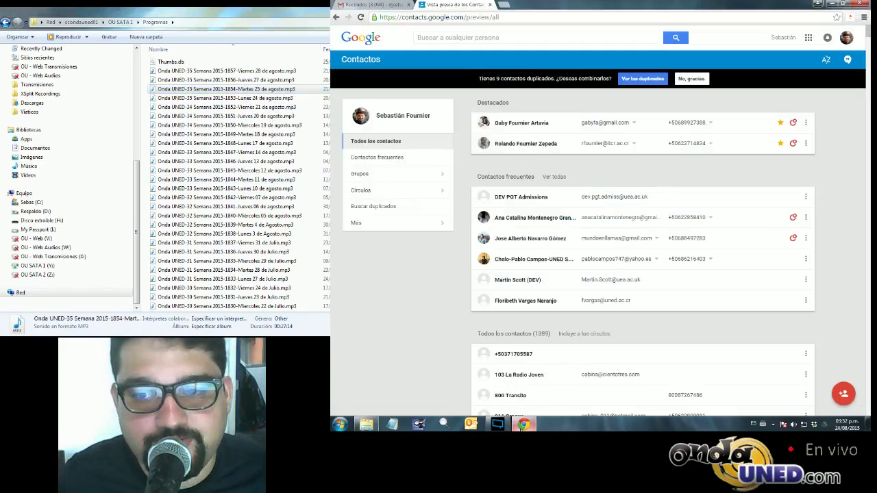
left_click(452, 5)
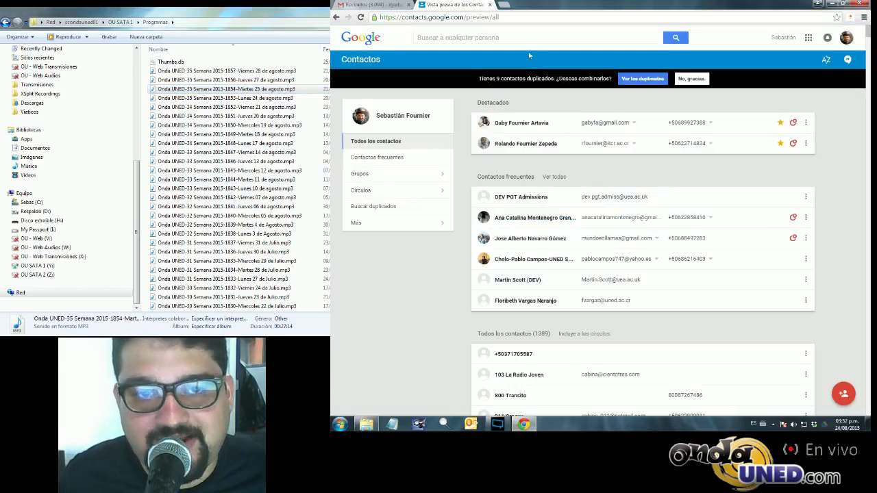
left_click(501, 6)
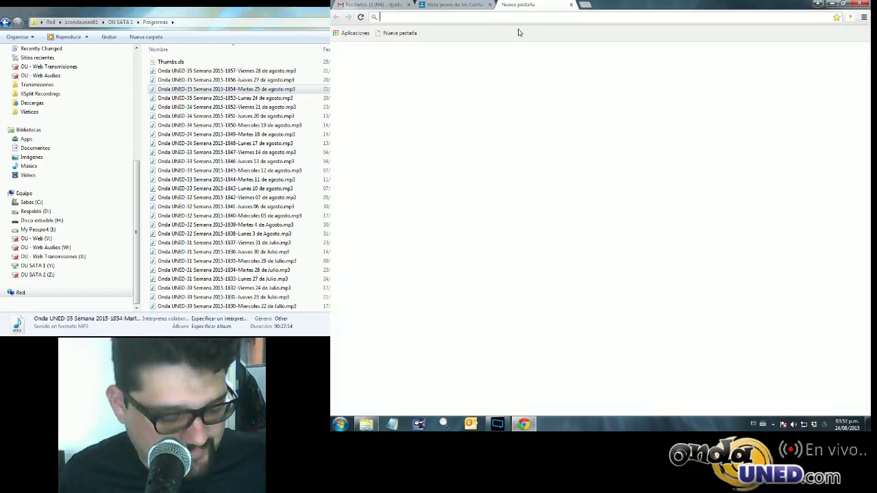
type("www.onda")
key("Return")
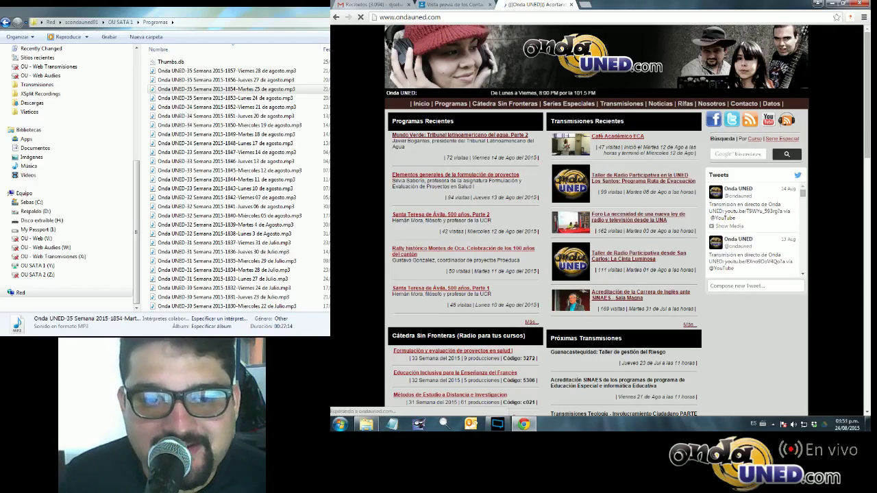
left_click(846, 428)
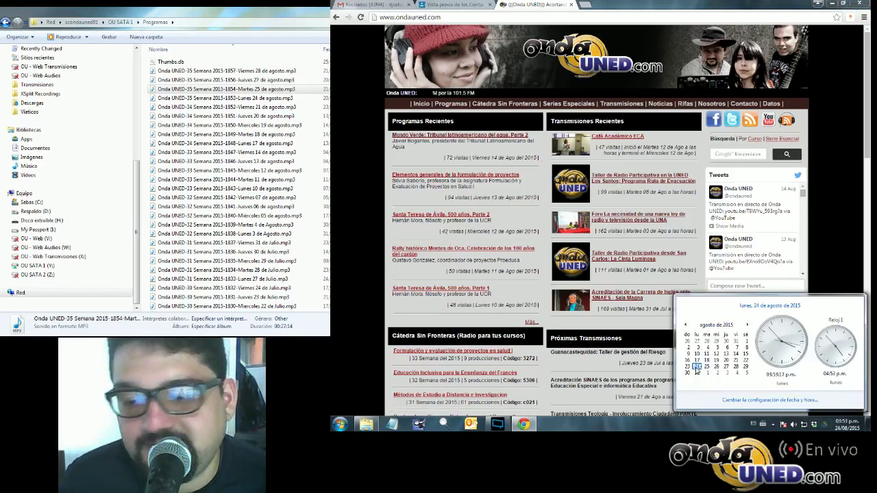
left_click(829, 198)
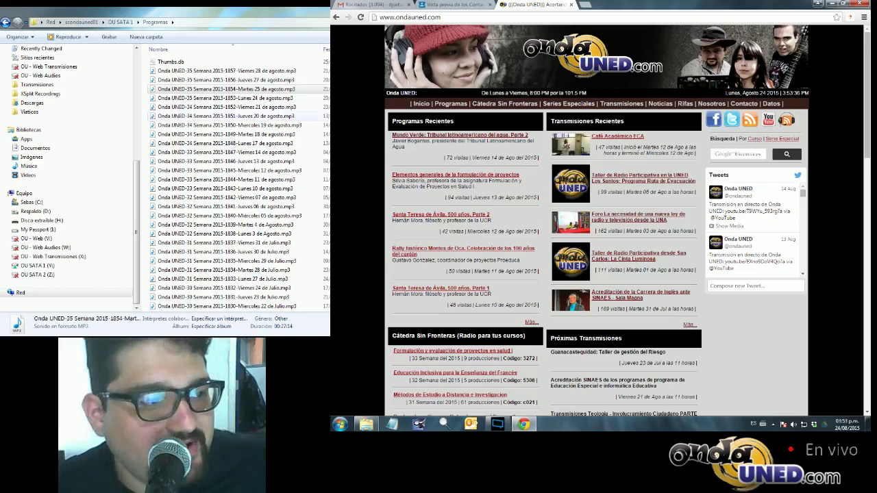
- Copy the program files from 2015-1857-Viernes 28 de agosto.mp3 through 2015-1848-Lunes 17 de agosto.mp3 and open the 0-Programas favorite folder
left_click(208, 71)
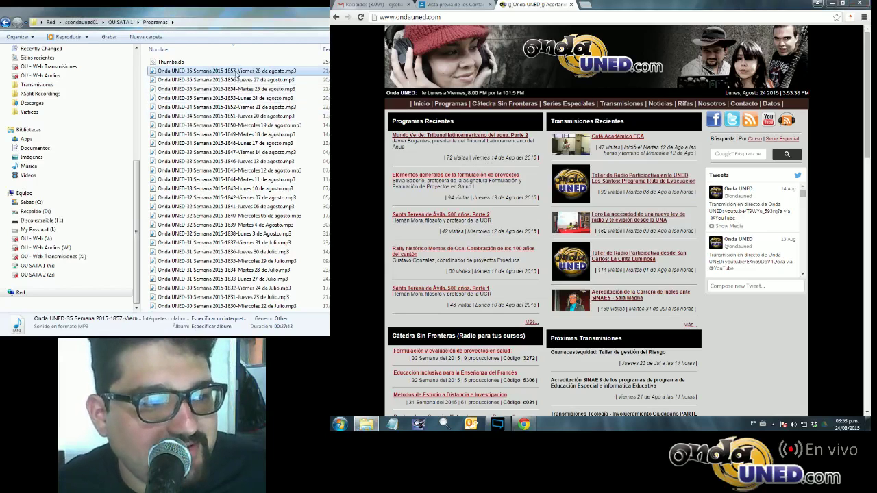
left_click(241, 143, "shift")
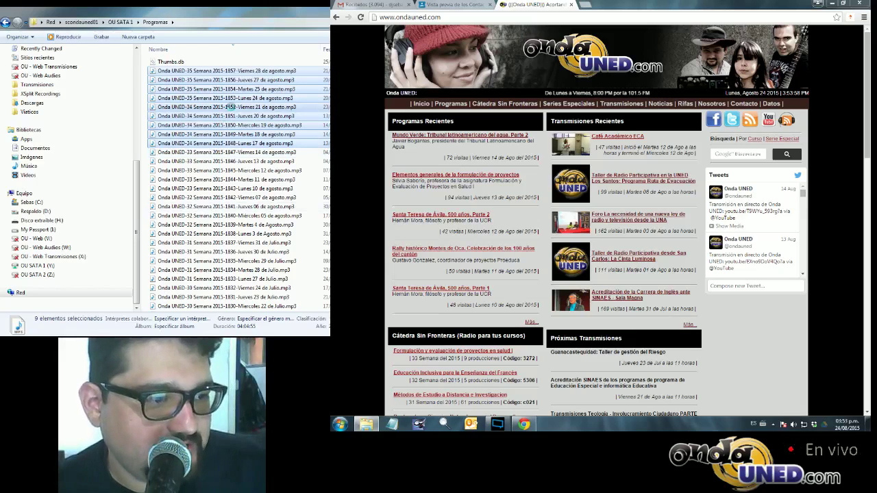
right_click(231, 107)
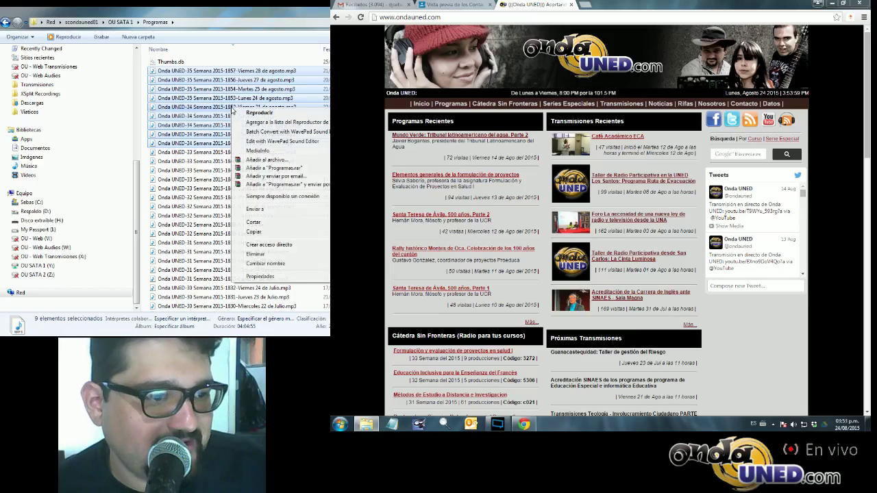
left_click(255, 235)
left_click_drag(137, 190, 139, 73)
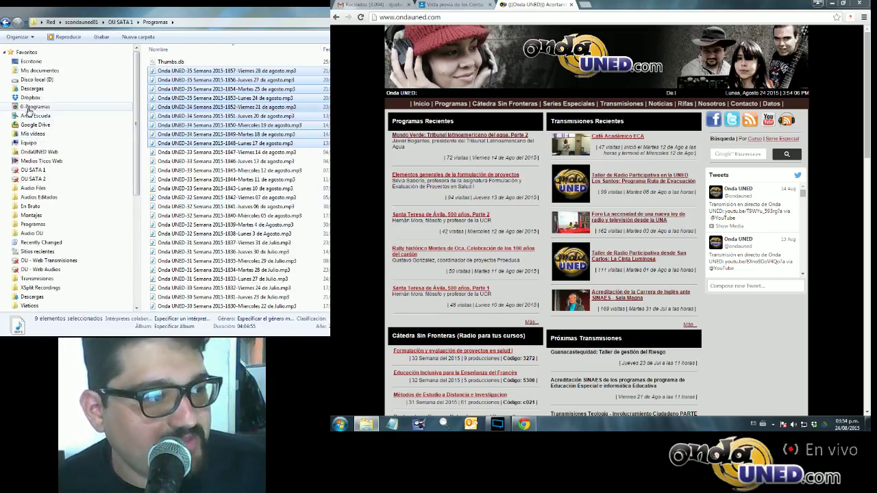
left_click(29, 108)
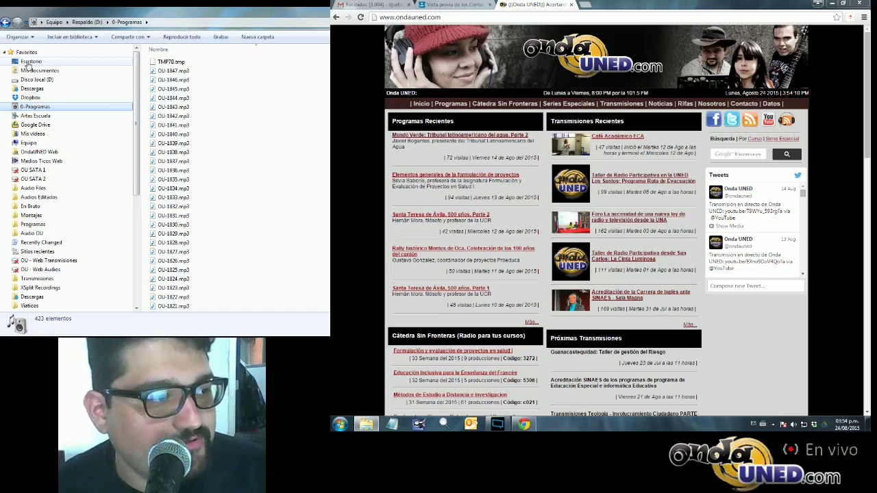
- Go from Escritorio through Equipo and Respaldo (D:) to the 0-Programas folder and paste the copied program files there
left_click(28, 63)
double_click(181, 110)
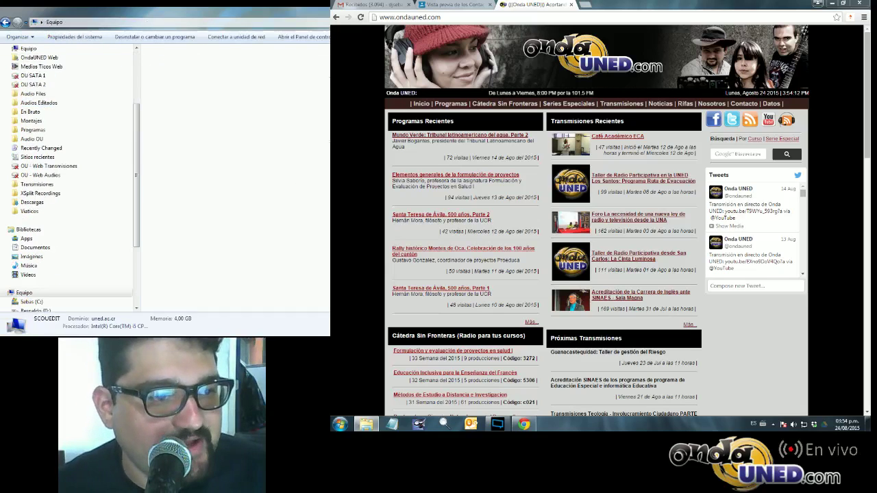
left_click(305, 54)
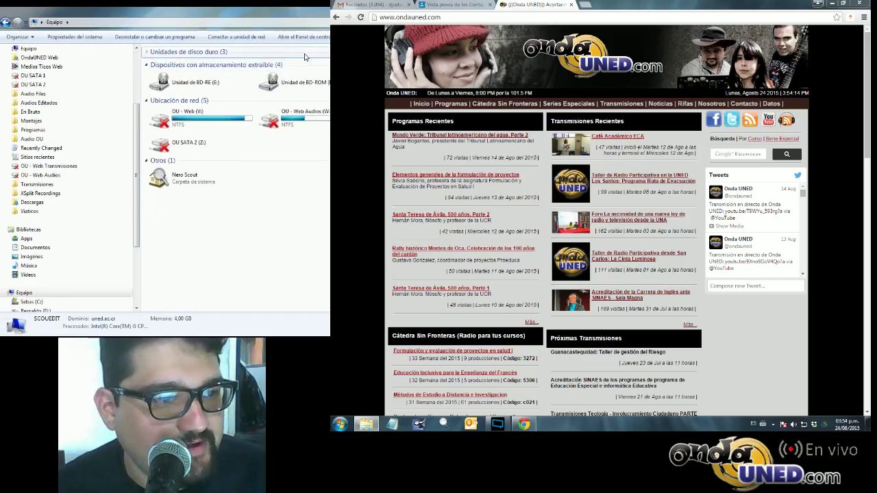
left_click(305, 54)
double_click(288, 65)
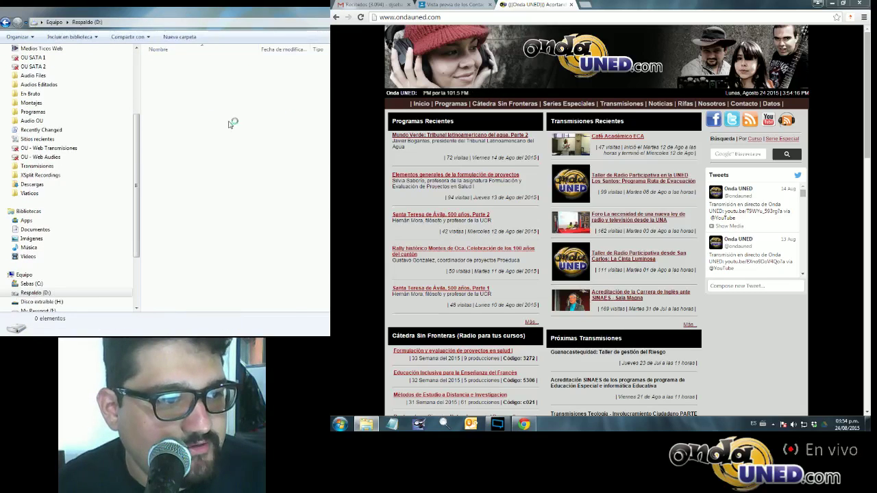
double_click(247, 72)
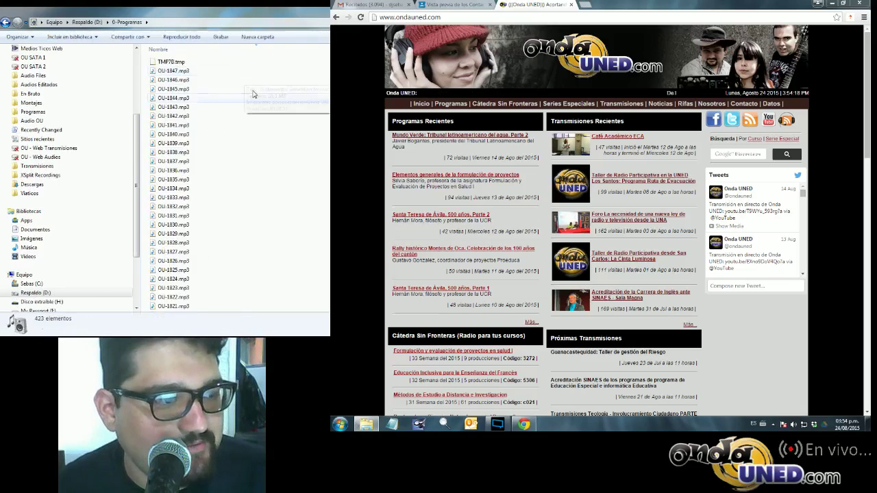
left_click(235, 170)
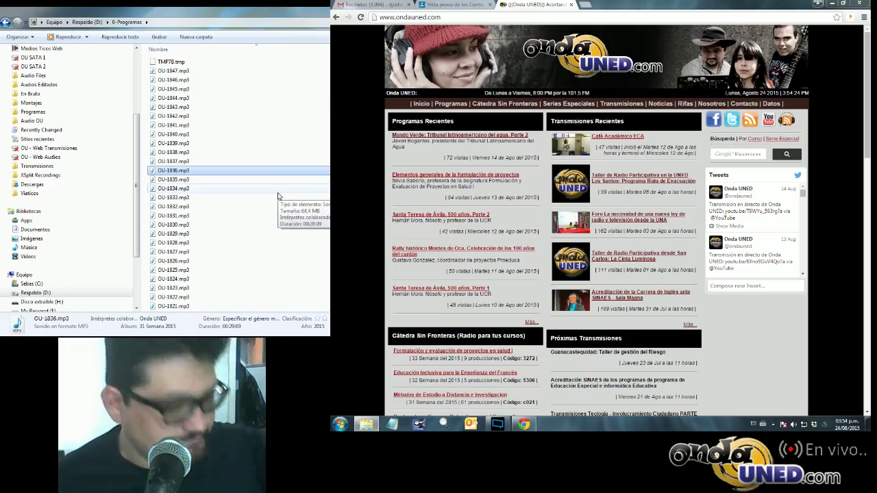
key("ctrl+v")
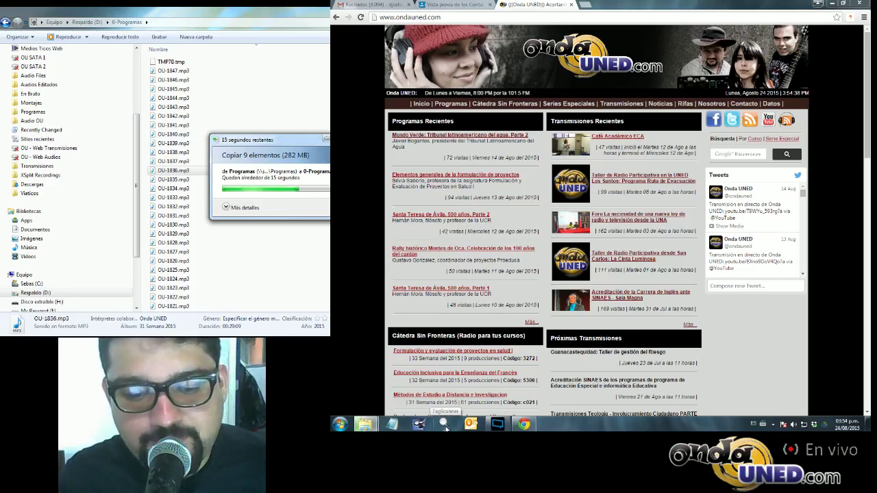
- Locate TagScanner among the installed programs, launch it, decline its update, and move its window higher on the desktop
left_click(340, 424)
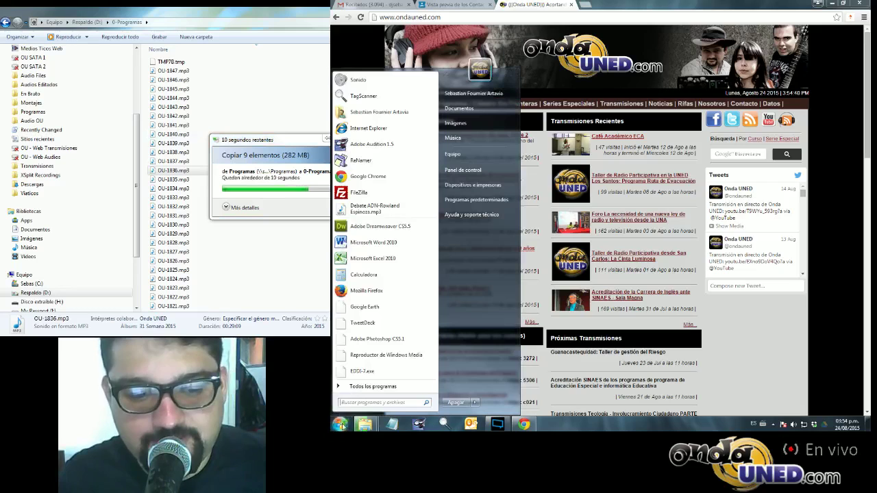
left_click(363, 387)
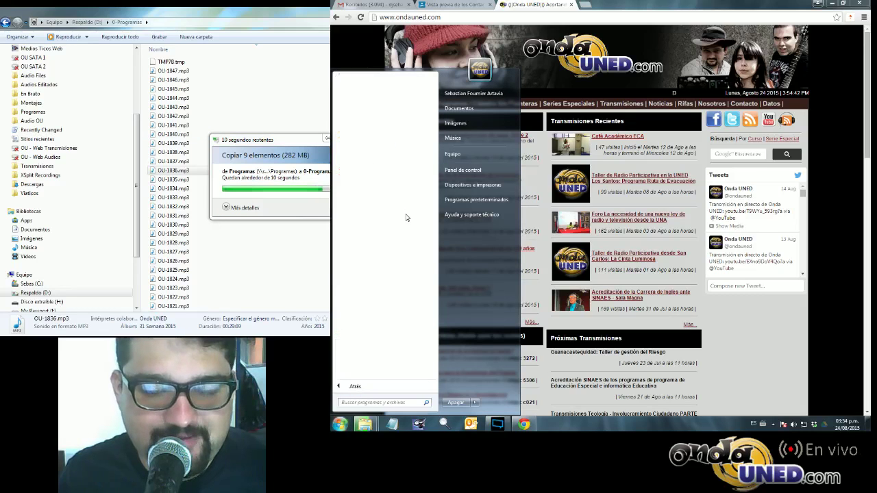
scroll(406, 218, "down", 12)
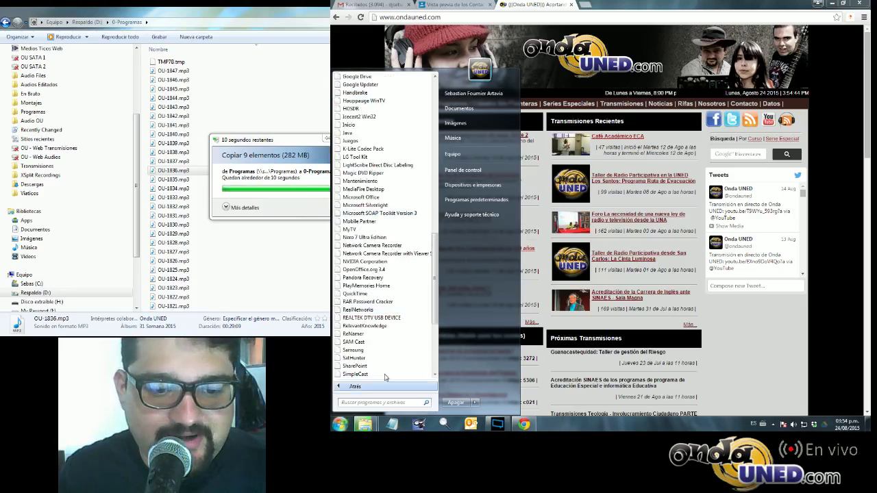
scroll(366, 339, "down", 6)
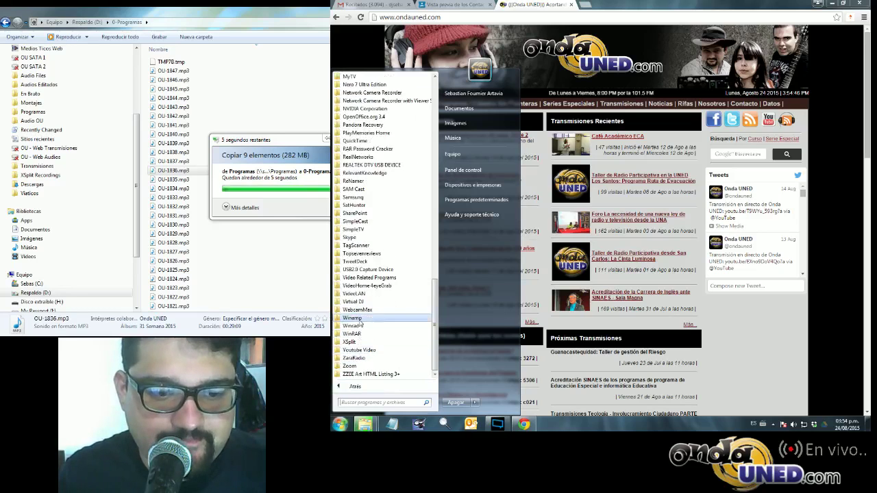
left_click(357, 245)
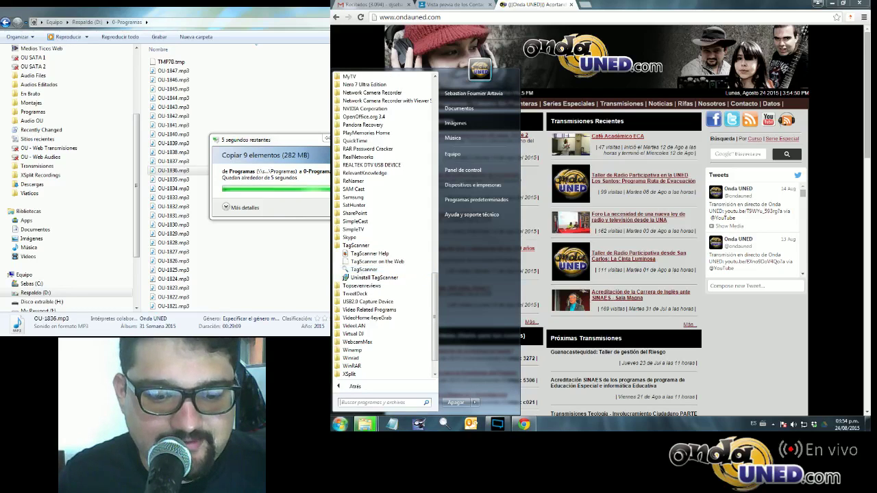
left_click(453, 426)
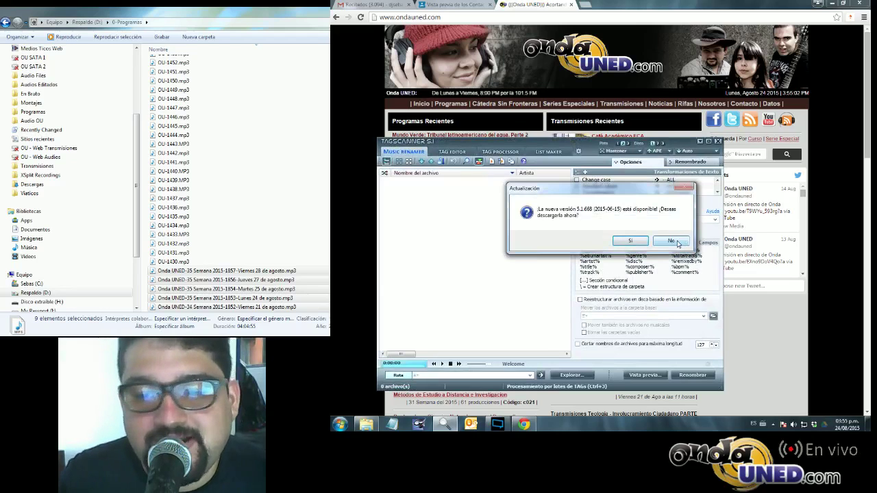
left_click(676, 243)
left_click_drag(567, 147, 614, 54)
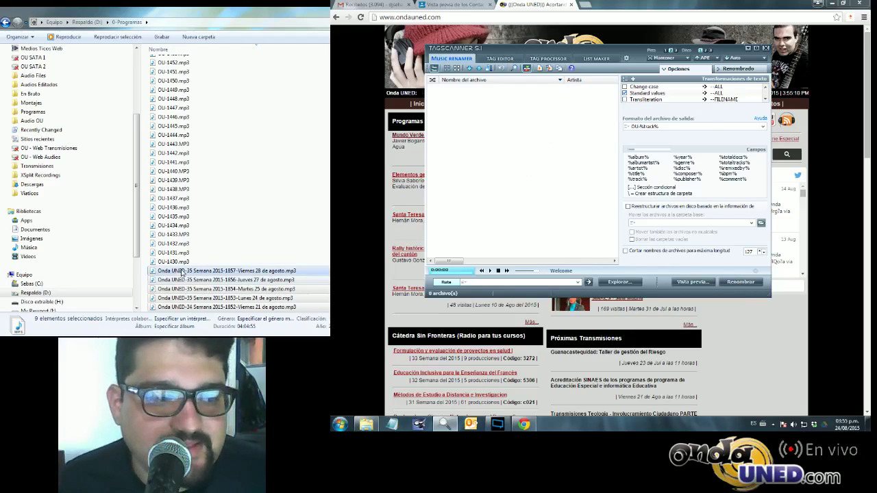
- Hide the Screen region (4, 2) source in XSplit and examine OU-1437.mp3 beside the newly copied program files in 0-Programas
scroll(256, 205, "down", 2)
left_click(256, 207)
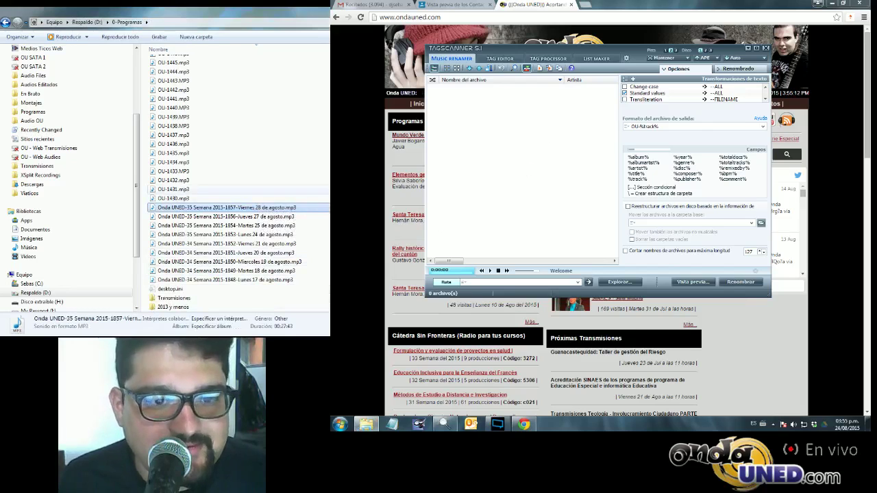
left_click(497, 425)
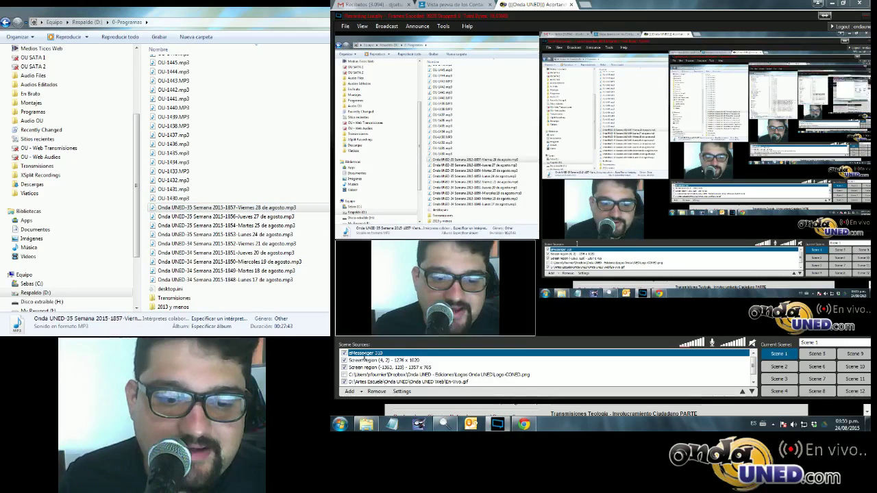
left_click(344, 361)
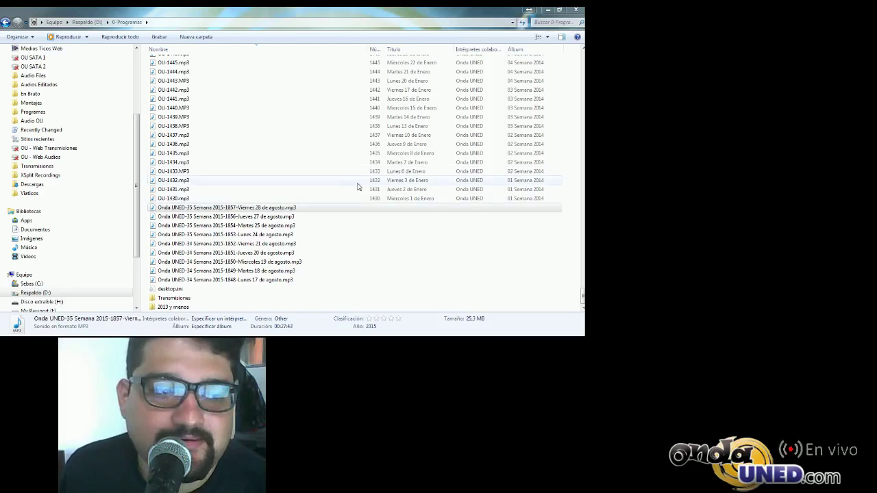
left_click(164, 136)
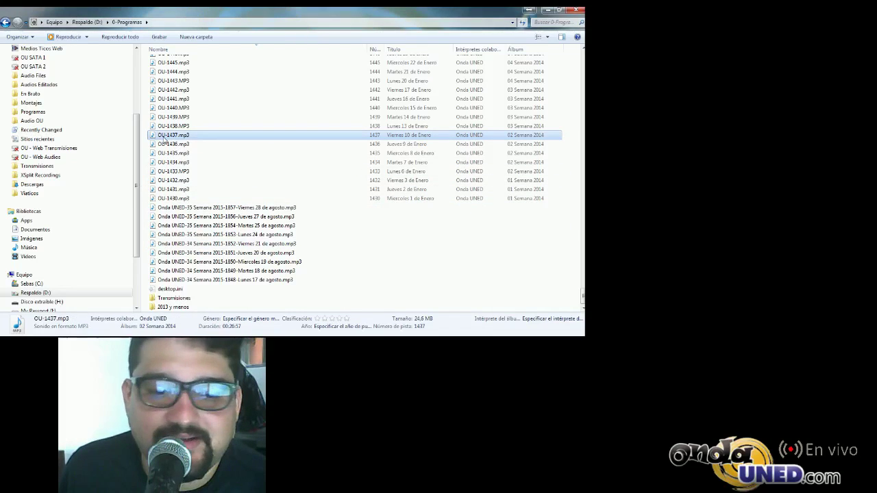
key("alt+Tab")
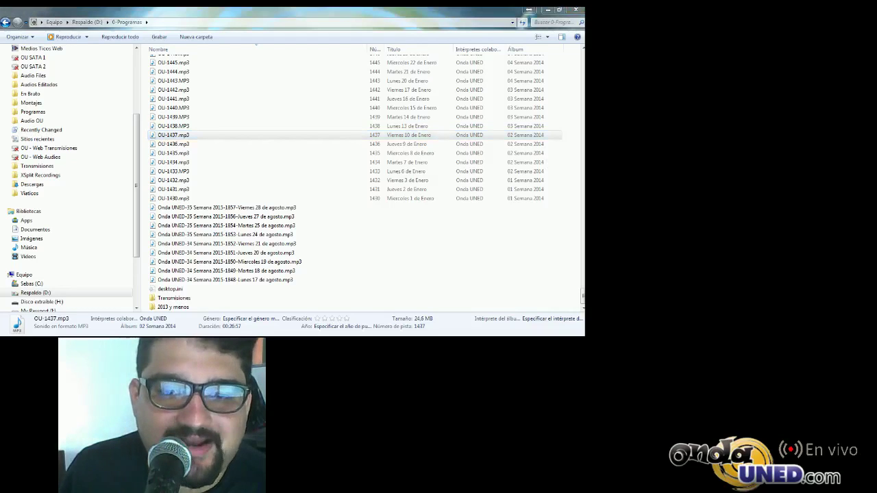
- Load the program files 2015-1857 through 2015-1848 from 0-Programas into TagScanner's file list and select the 2015-1848 file
left_click(209, 207)
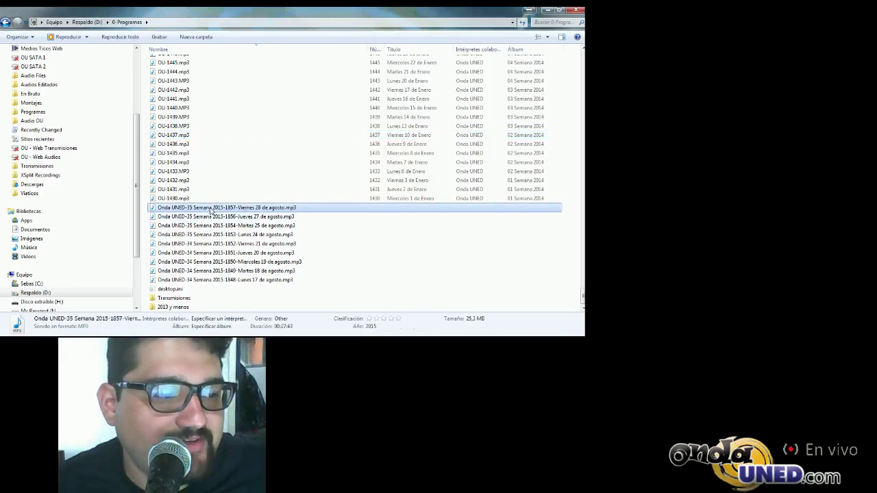
left_click(209, 280, "shift")
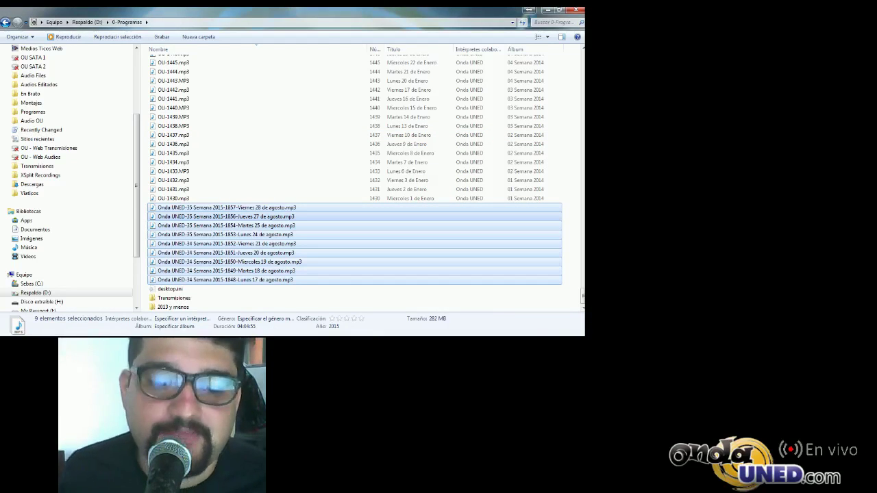
key("alt+Tab")
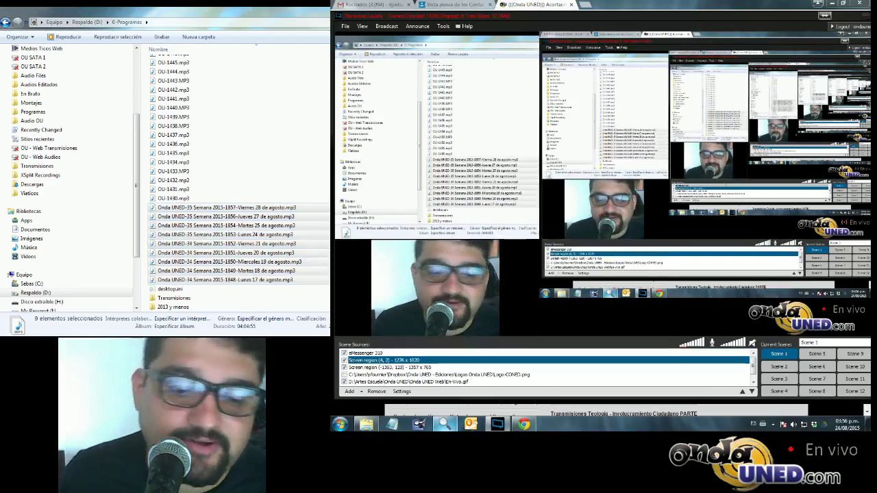
key("ctrl+a")
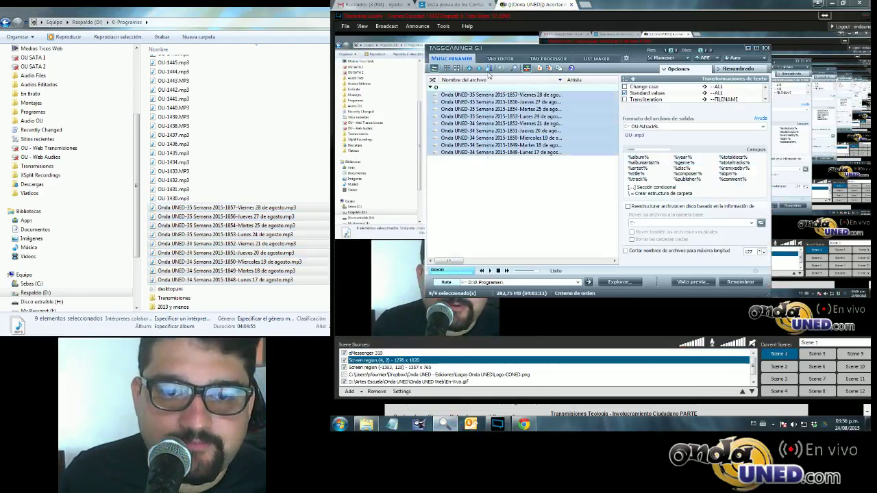
left_click_drag(226, 271, 489, 145)
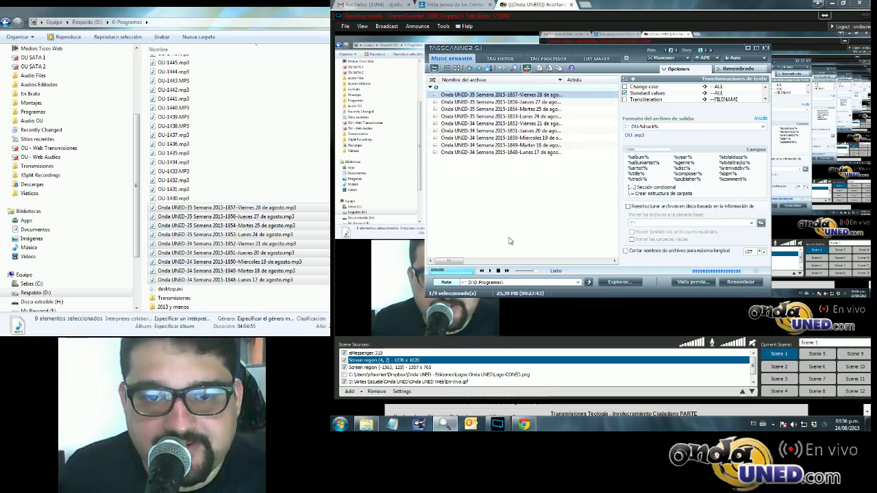
left_click(517, 153)
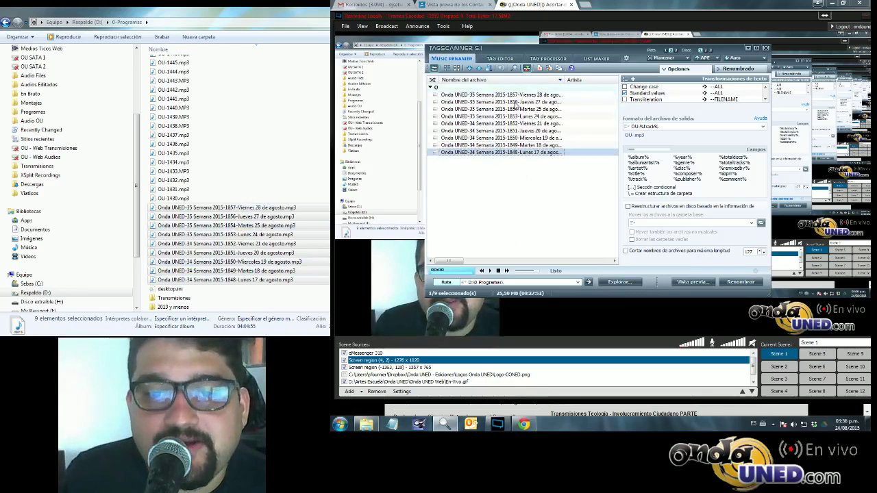
- Generate tags from the file names for all nine listed program files, using the format %artist%-%album%-%track%-%title%
left_click(557, 60)
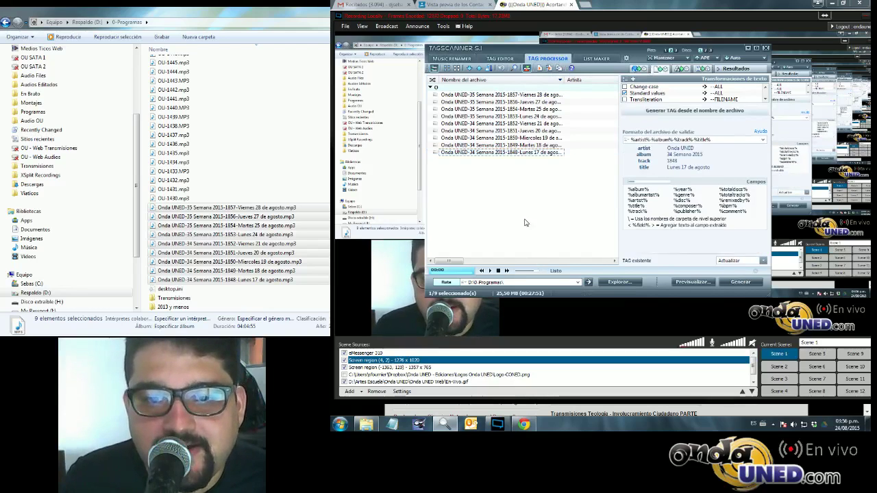
left_click(512, 95)
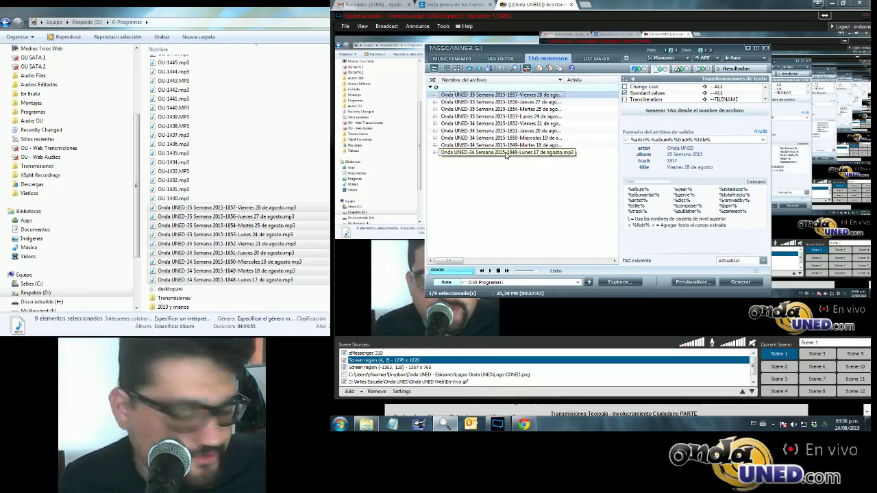
left_click(505, 152, "shift")
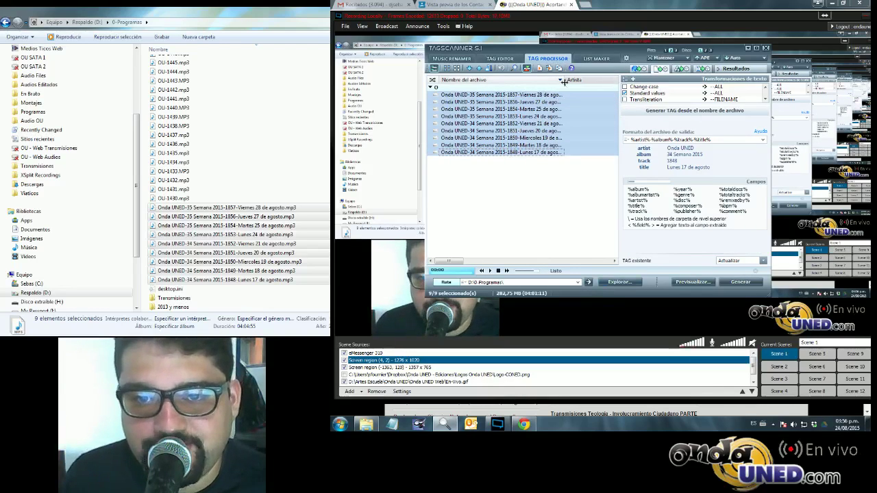
left_click_drag(566, 81, 595, 81)
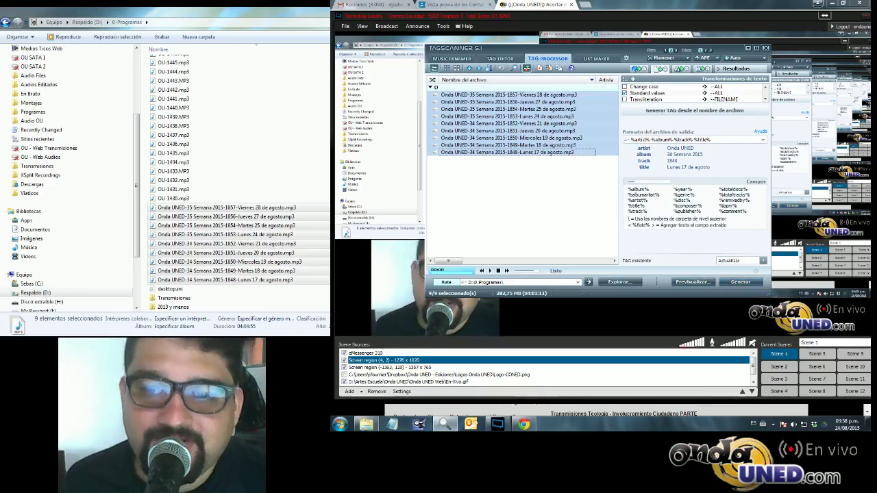
left_click_drag(711, 140, 632, 140)
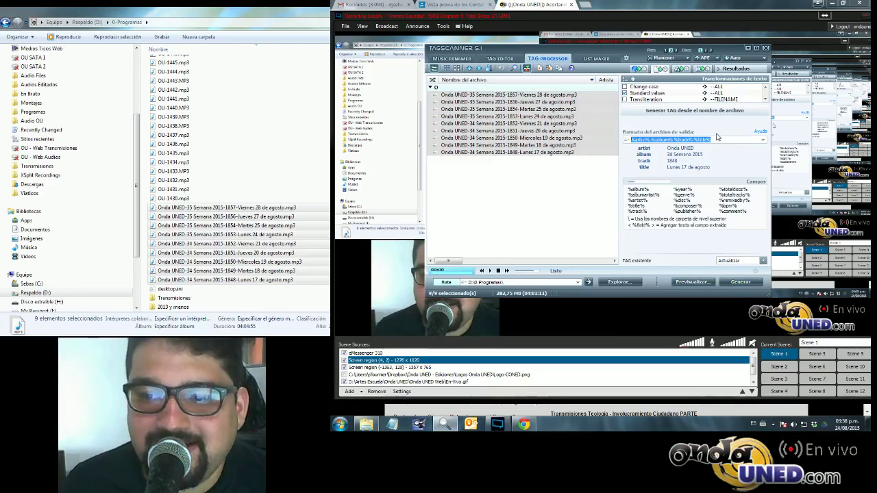
left_click(635, 148)
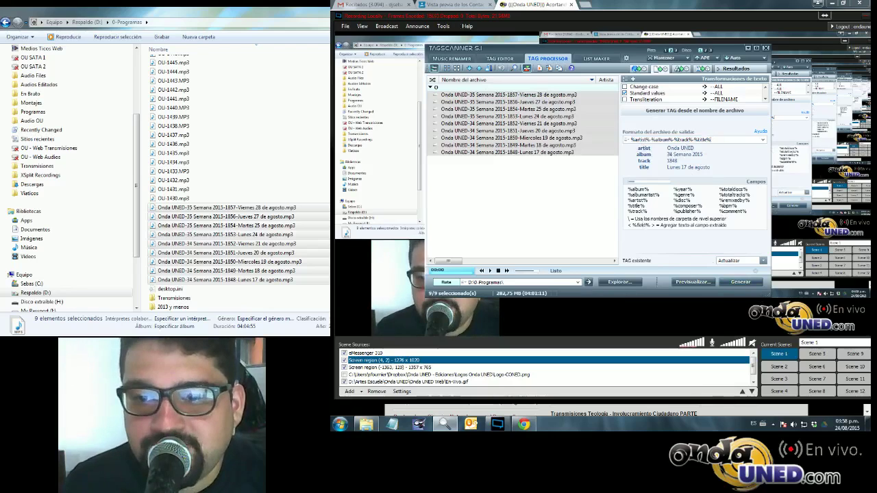
left_click(741, 283)
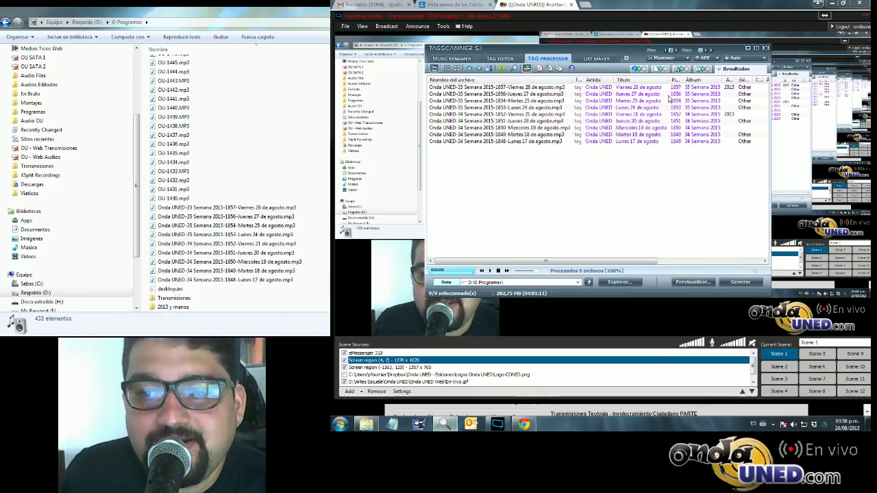
- Rename the nine tagged program files with the OU-%track% format and close TagScanner
left_click(448, 59)
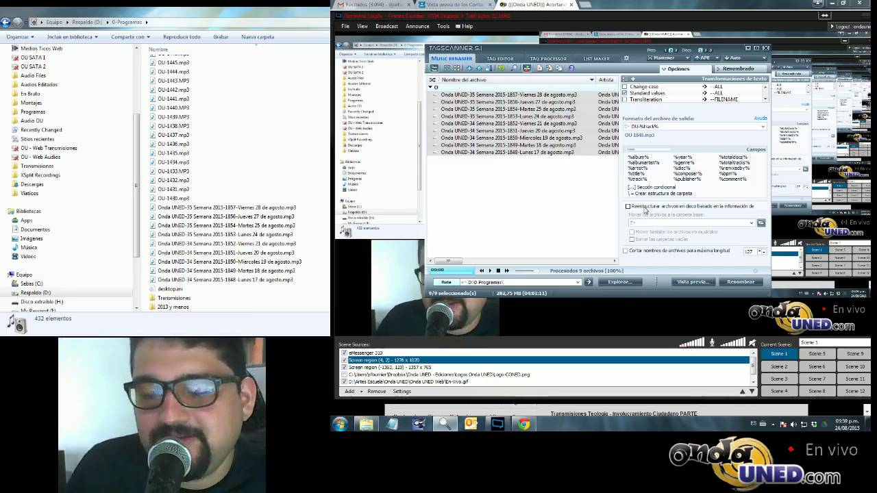
left_click(739, 282)
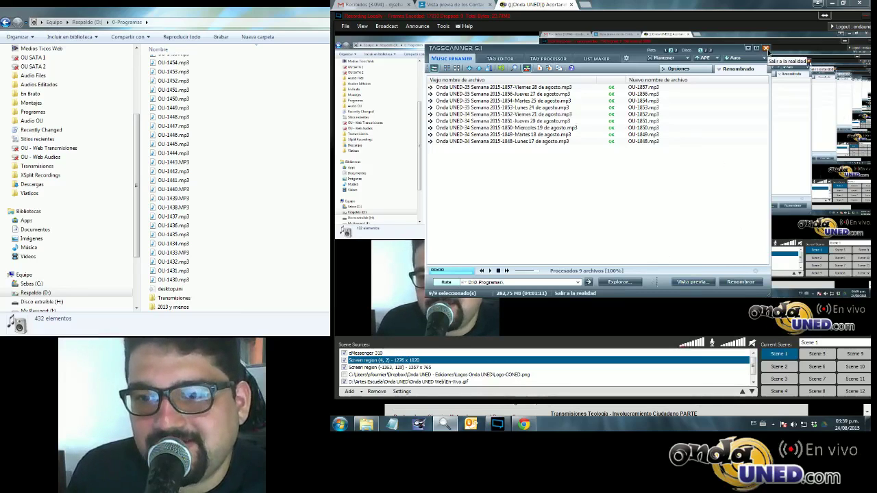
left_click(765, 48)
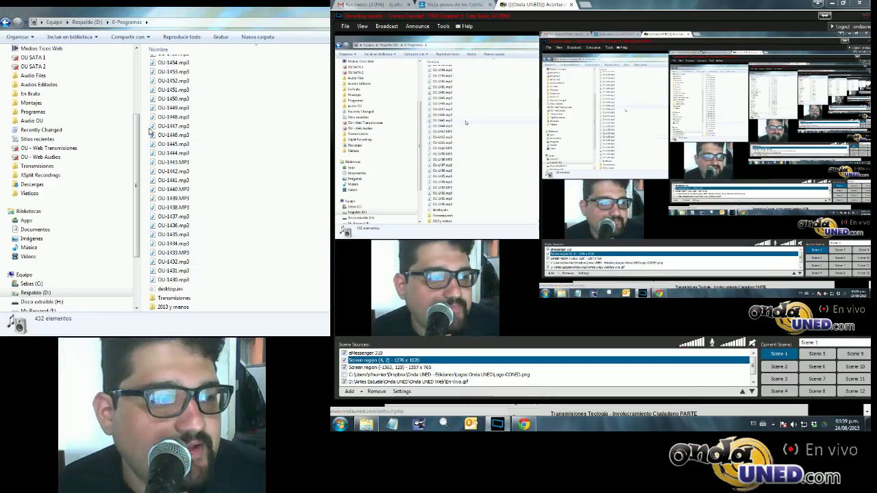
- Select OU-1857.mp3 in 0-Programas and examine the renamed files' tag columns with XSplit's Screen region (4, 2) source temporarily hidden
left_click(172, 253)
scroll(172, 253, "up", 20)
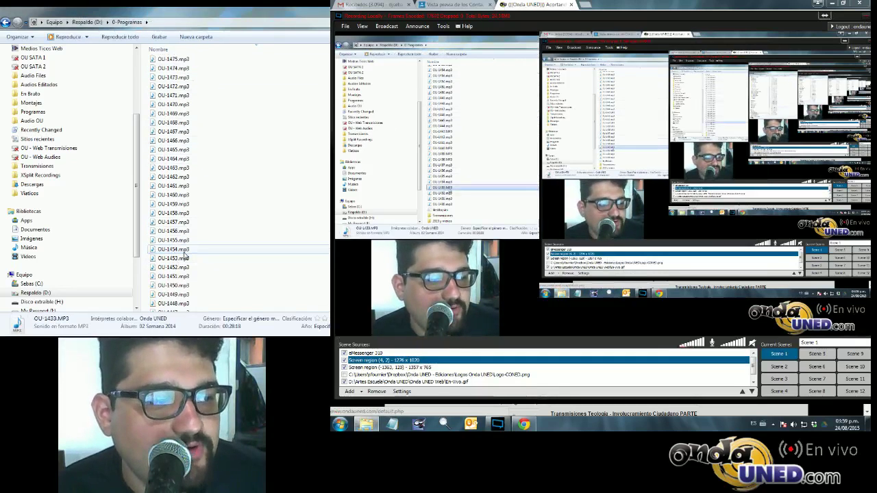
scroll(183, 255, "up", 20)
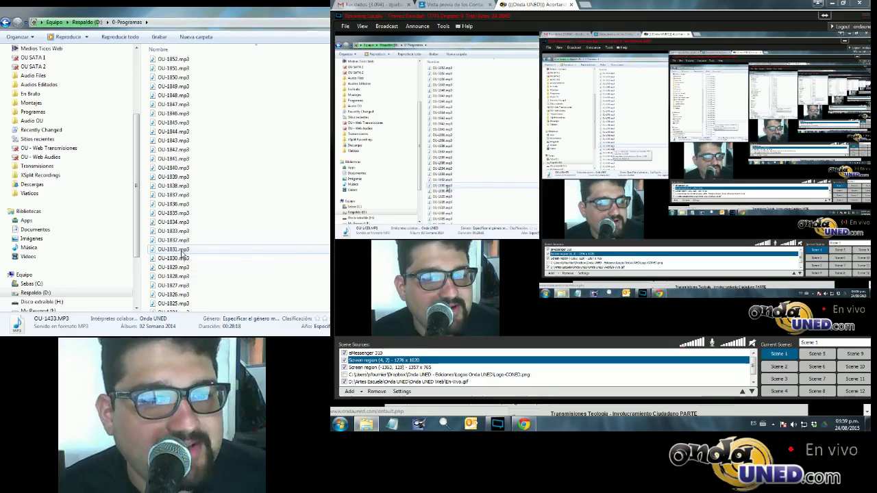
scroll(184, 254, "up", 15)
left_click(169, 71)
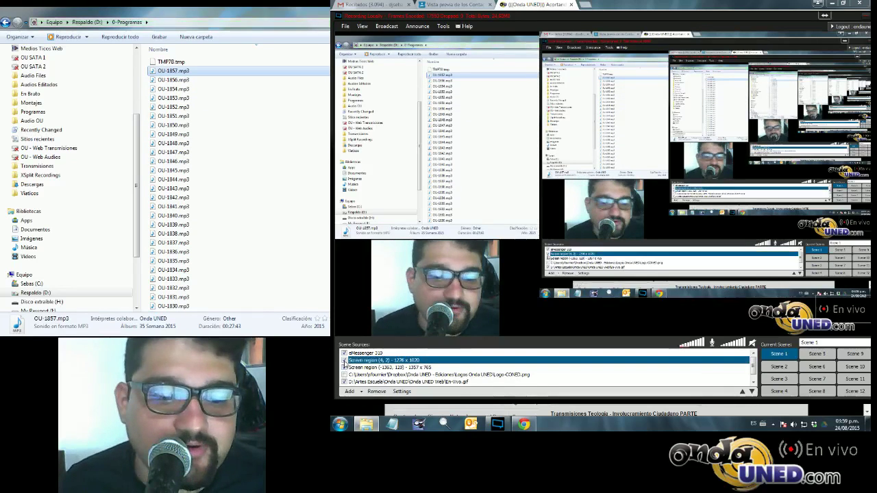
left_click(343, 367)
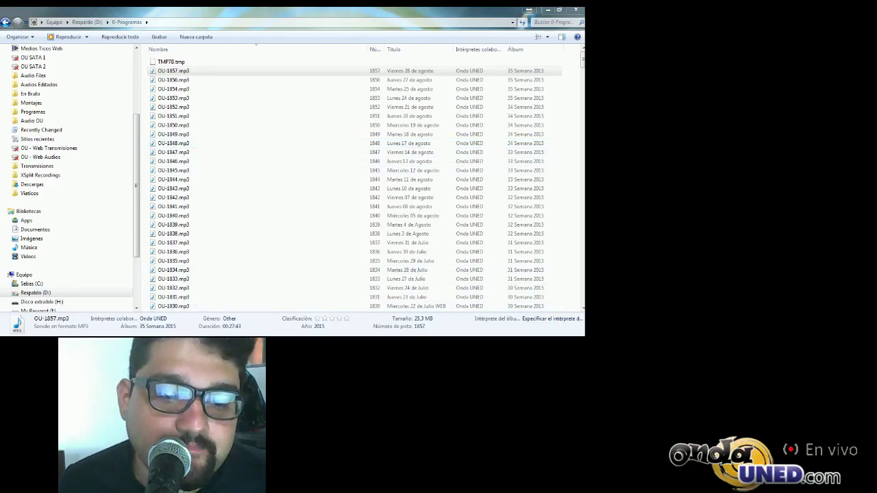
key("alt+Tab")
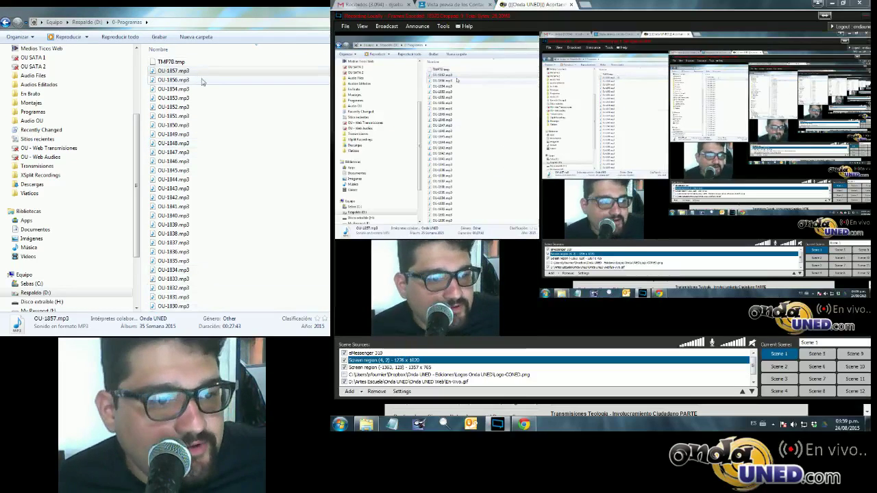
- Extend the selection in 0-Programas through OU-1848.mp3 and open the OU - Web (V:) network drive
left_click(210, 147, "shift")
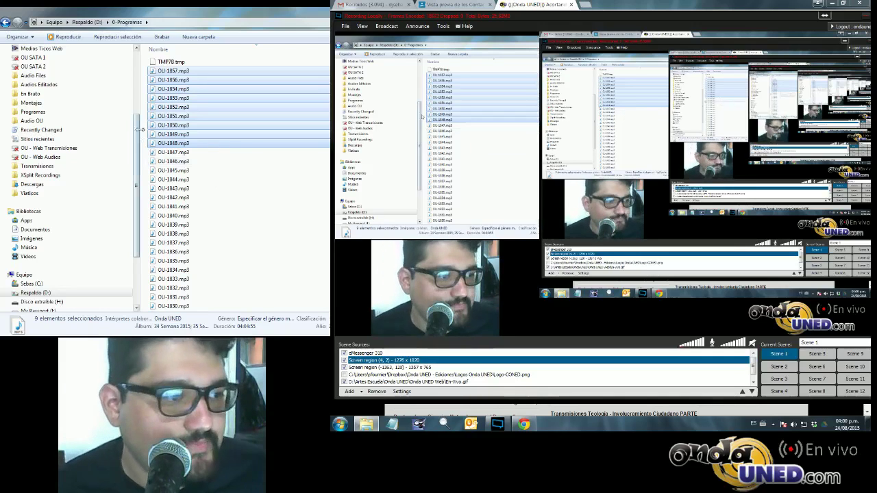
left_click_drag(139, 135, 139, 176)
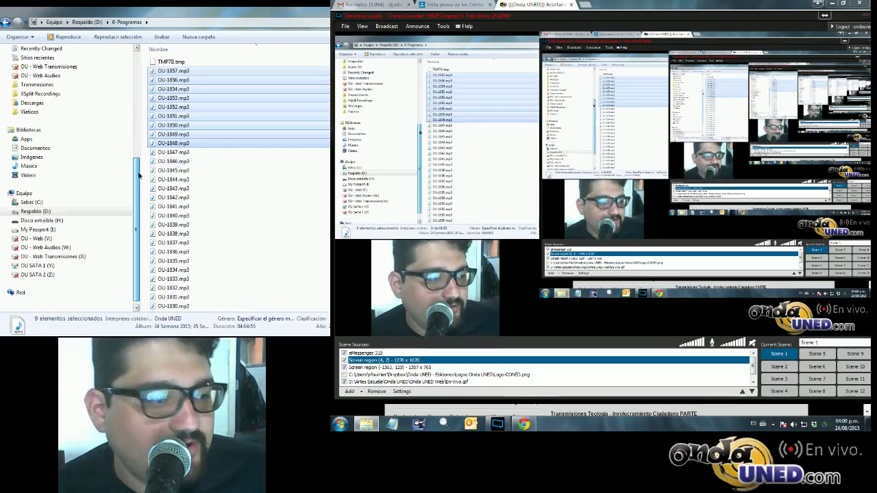
left_click(38, 238)
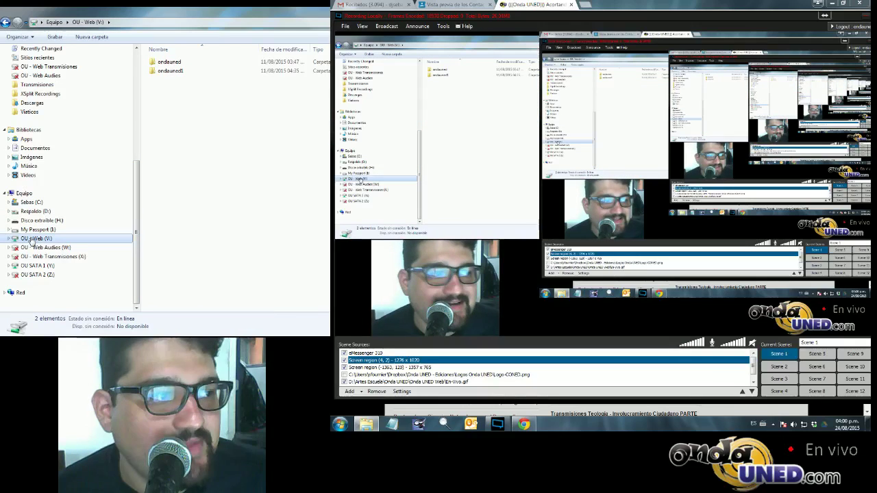
left_click(128, 22)
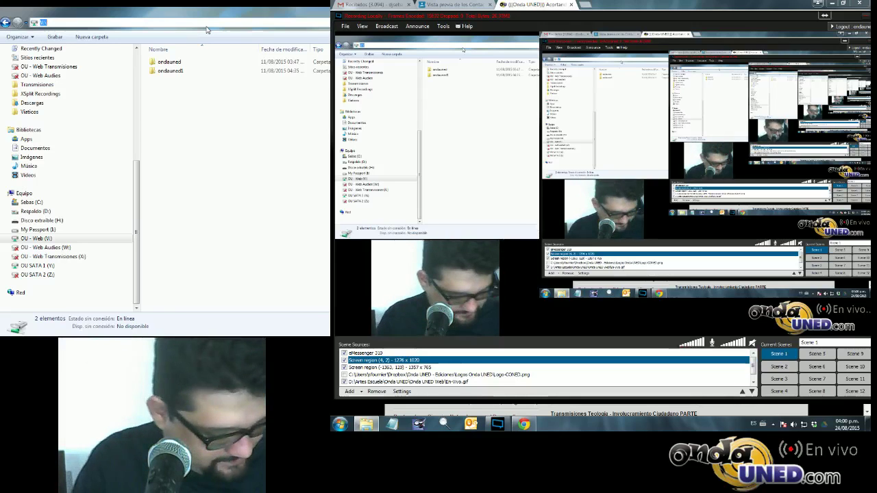
type("\\\\")
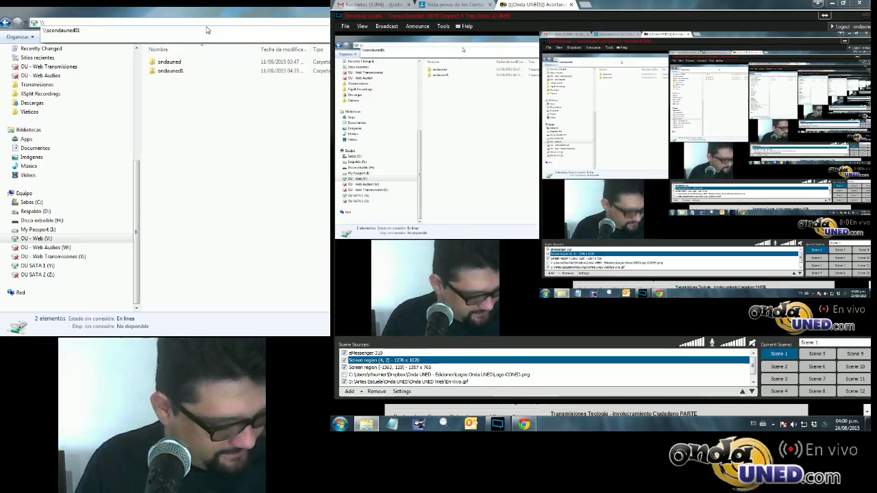
type("s")
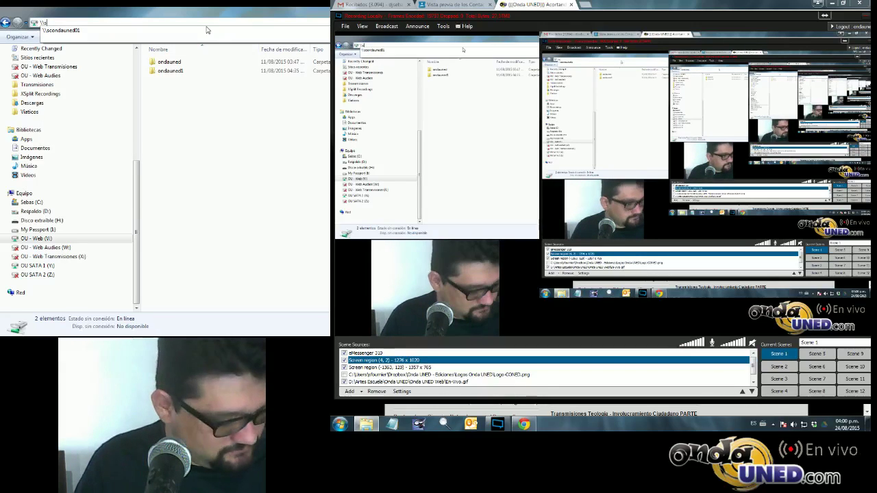
key("BackSpace")
type("g")
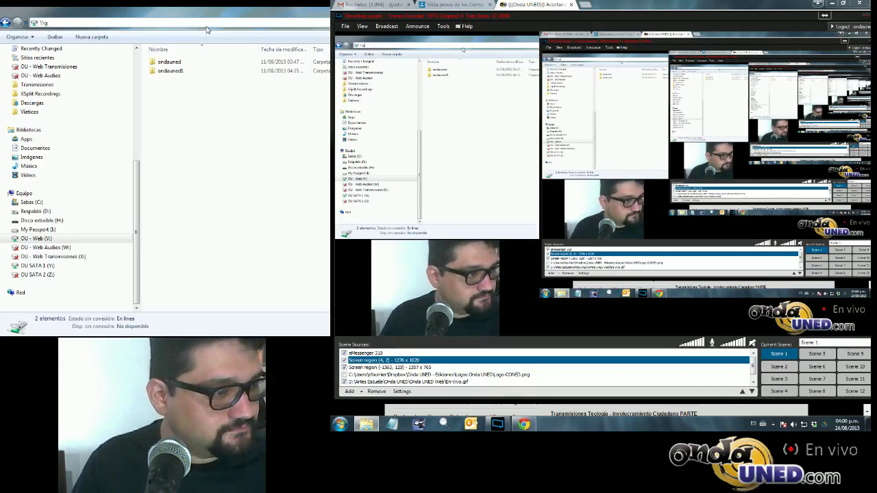
key("BackSpace")
key("BackSpace")
key("BackSpace")
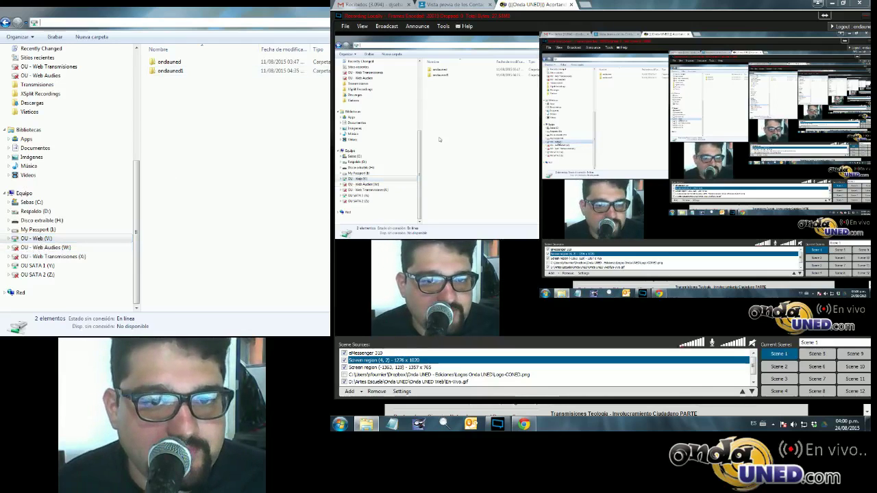
left_click(180, 108)
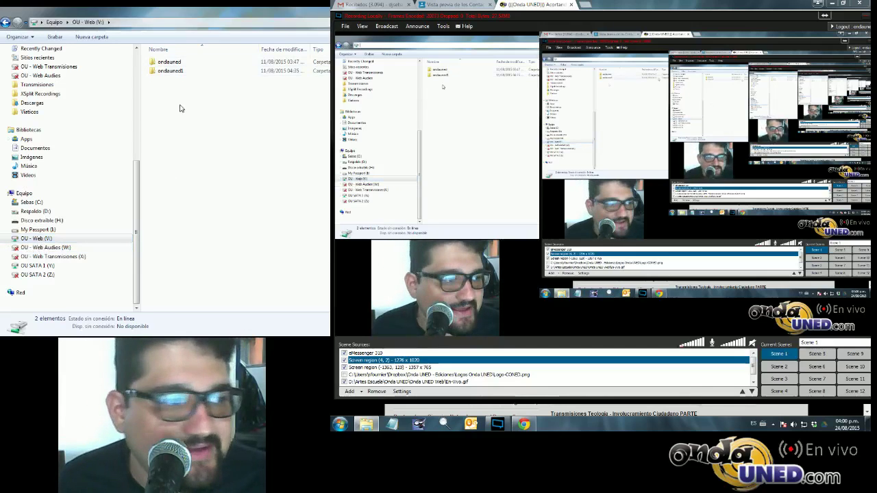
- Look through the contents of the ondauned and ondauned1 folders on OU - Web (V:), returning to the drive's root
double_click(169, 62)
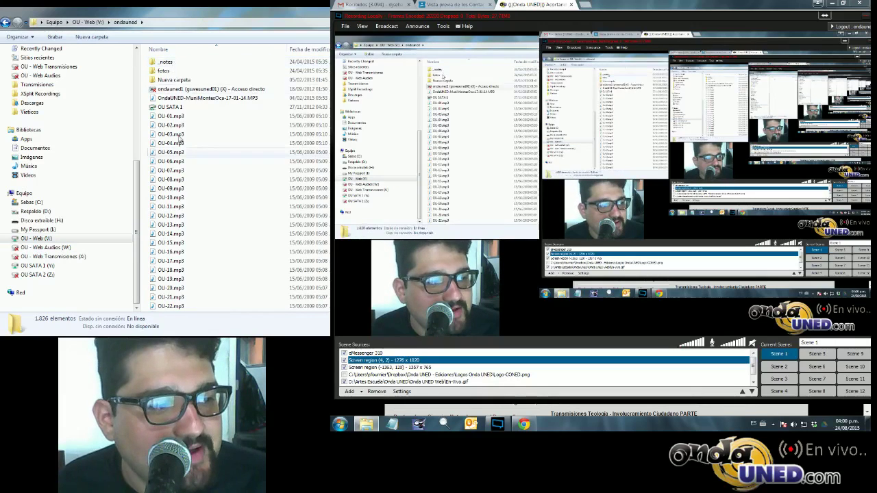
left_click(164, 187)
scroll(157, 181, "down", 20)
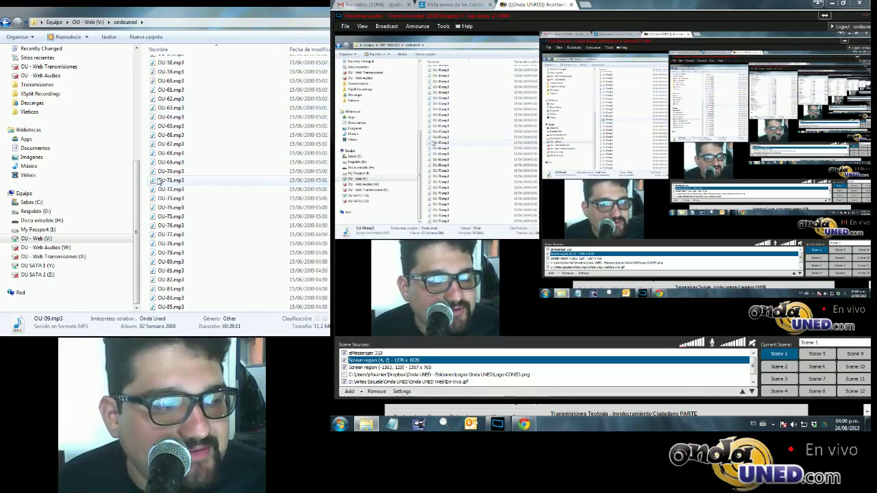
key("BackSpace")
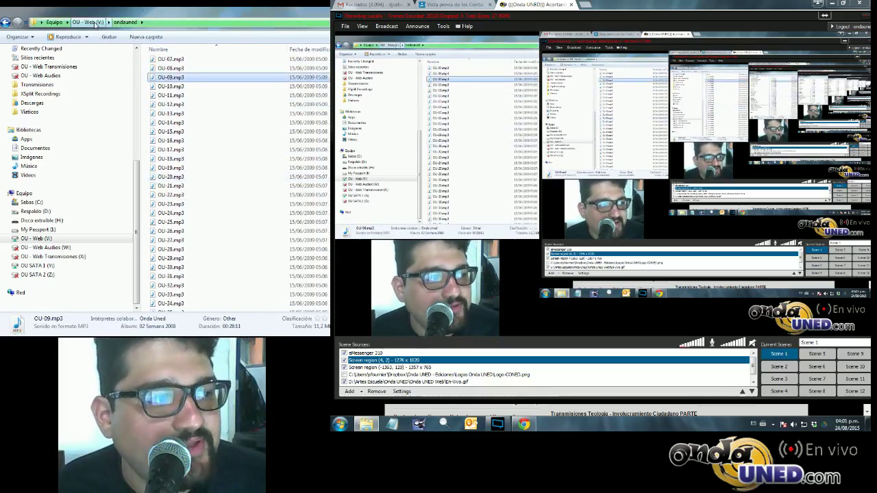
double_click(170, 70)
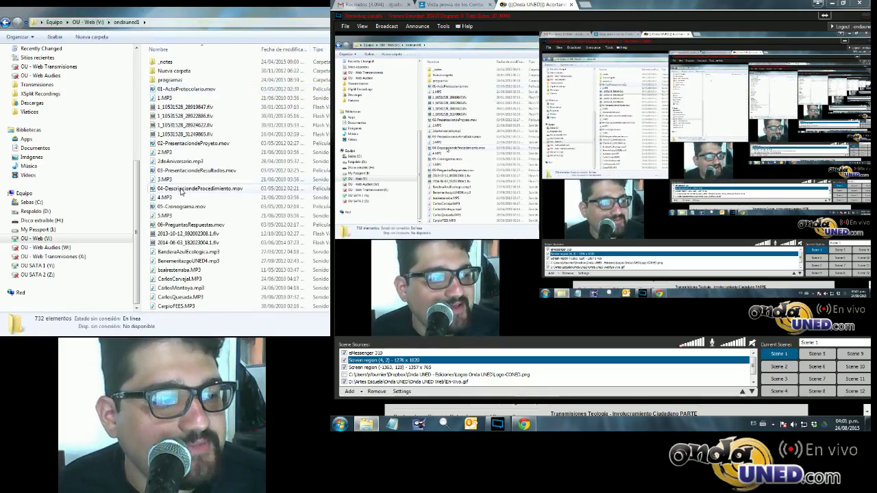
left_click(185, 188)
scroll(185, 189, "down", 12)
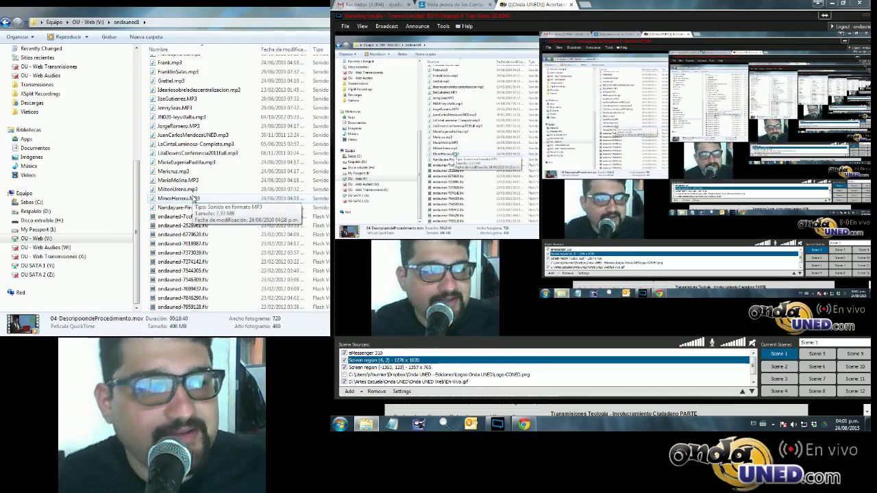
left_click(86, 26)
- Open the ondauned folder on OU - Web (V:), look through its numbered programs, and sort the files by name in descending order
double_click(167, 62)
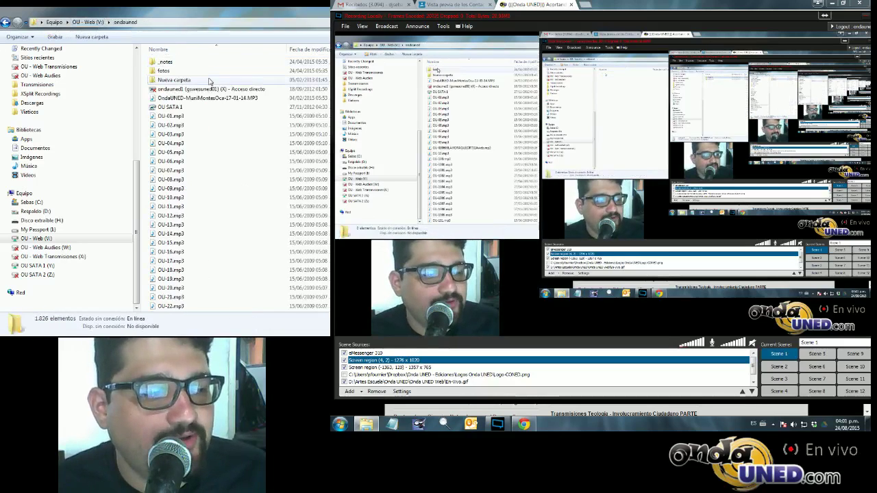
left_click(192, 206)
scroll(191, 209, "down", 12)
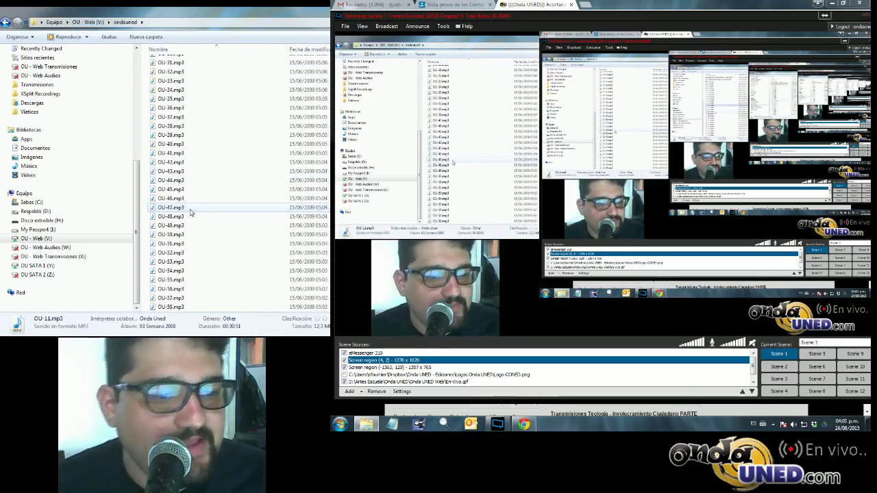
scroll(191, 212, "down", 20)
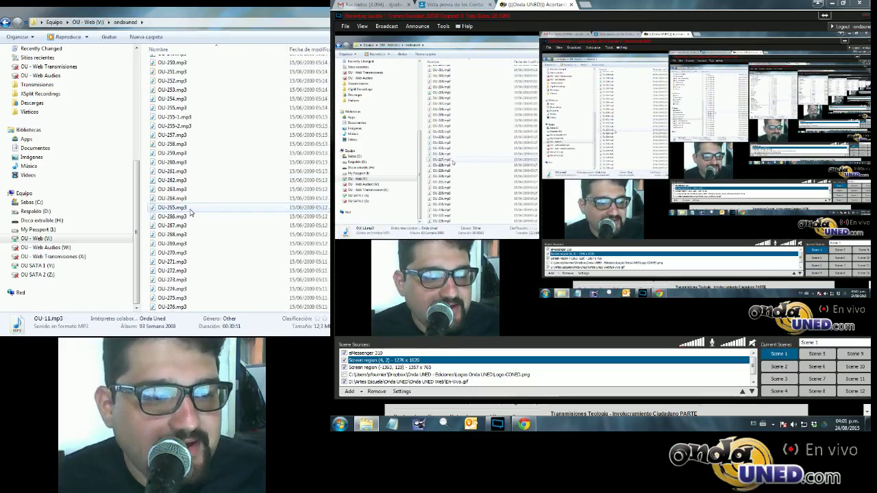
scroll(191, 212, "down", 20)
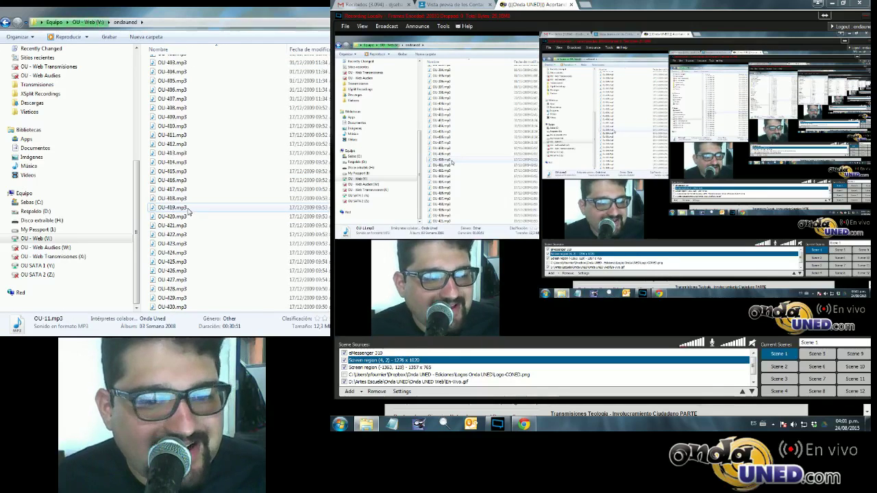
scroll(189, 208, "down", 8)
left_click(184, 199)
scroll(181, 206, "down", 4)
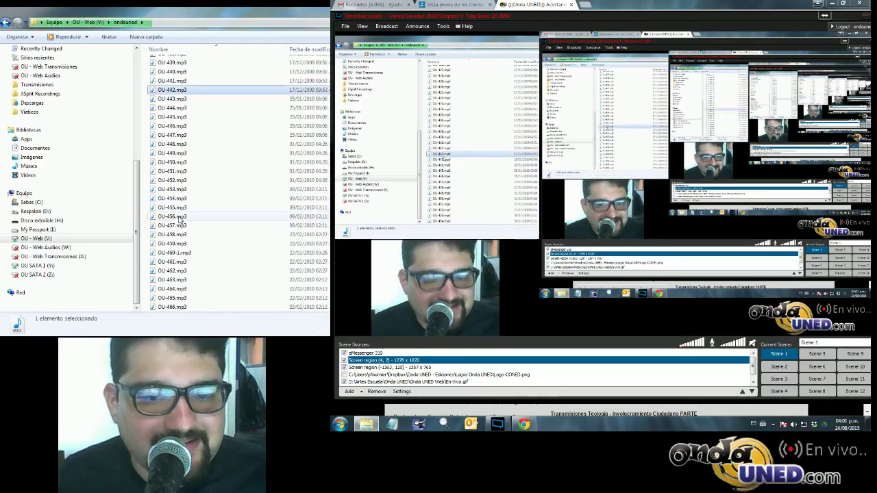
scroll(184, 218, "down", 20)
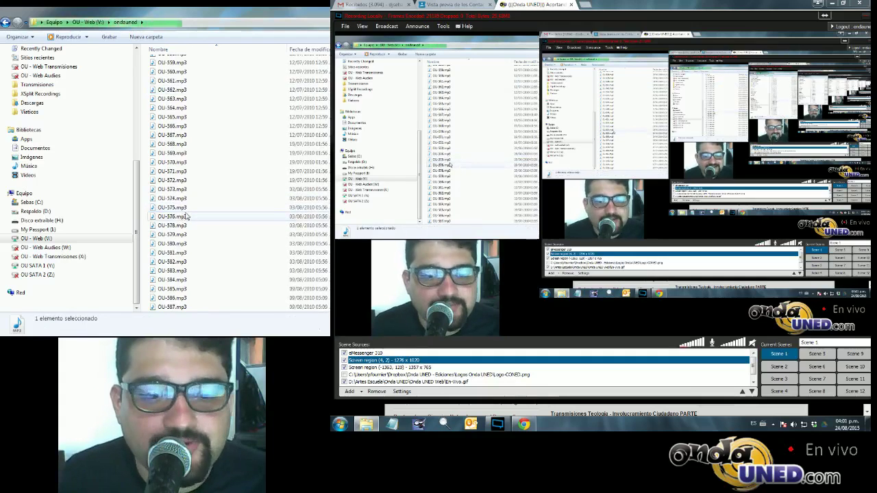
scroll(185, 221, "down", 20)
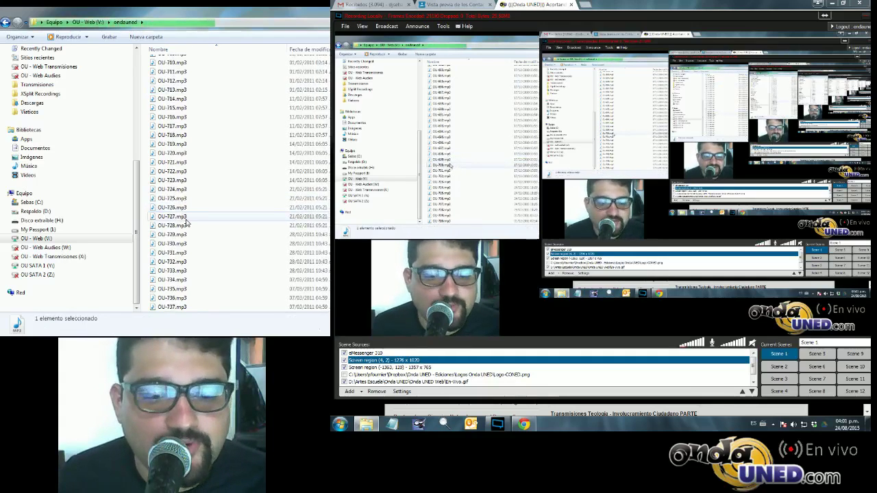
scroll(186, 220, "down", 20)
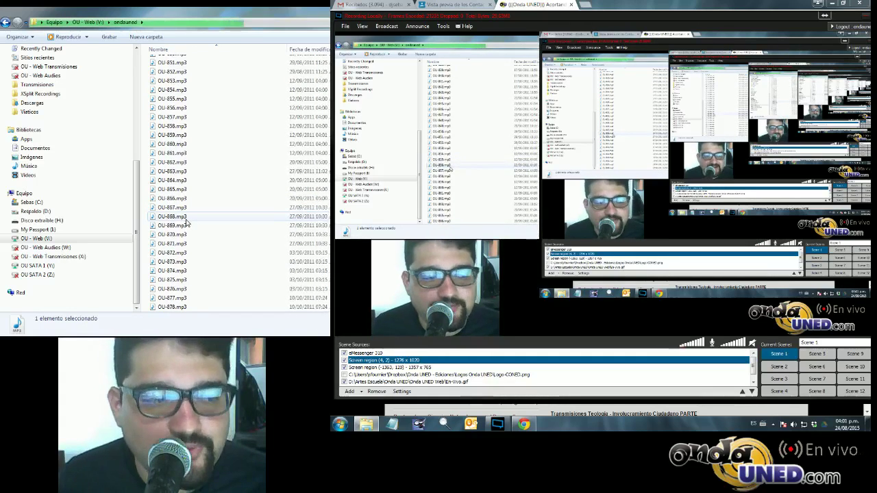
key("F5")
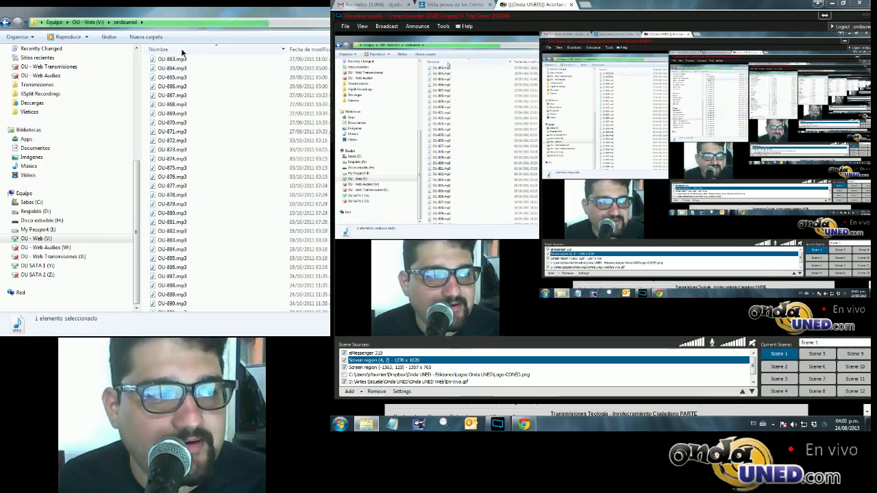
key("End")
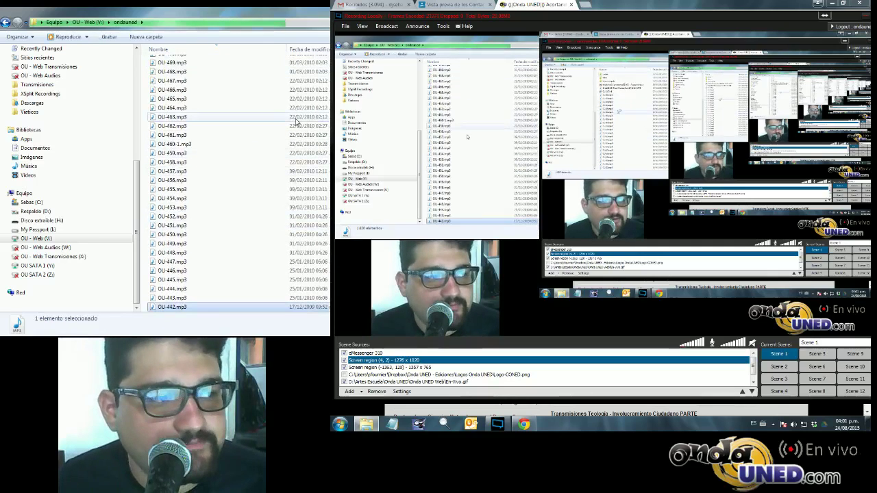
- Find OU-1847.mp3 in the ondauned folder and paste the nine copied program files from 0-Programas there
scroll(215, 137, "up", 20)
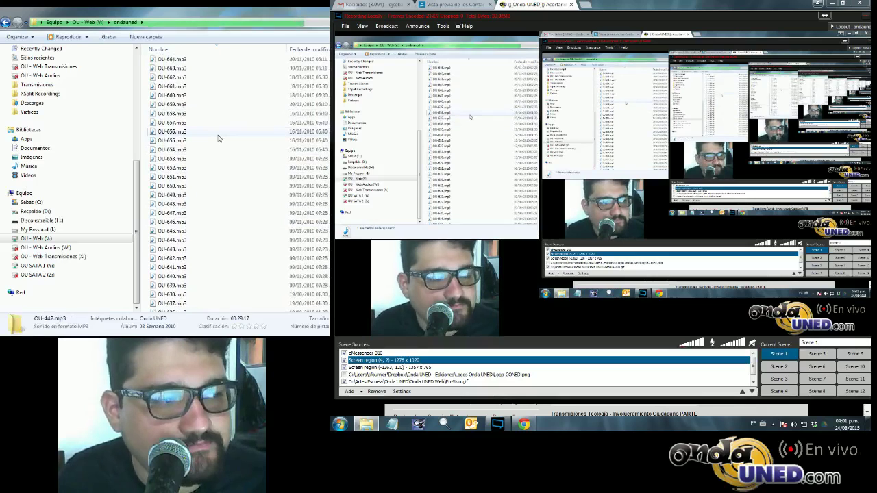
scroll(218, 138, "up", 15)
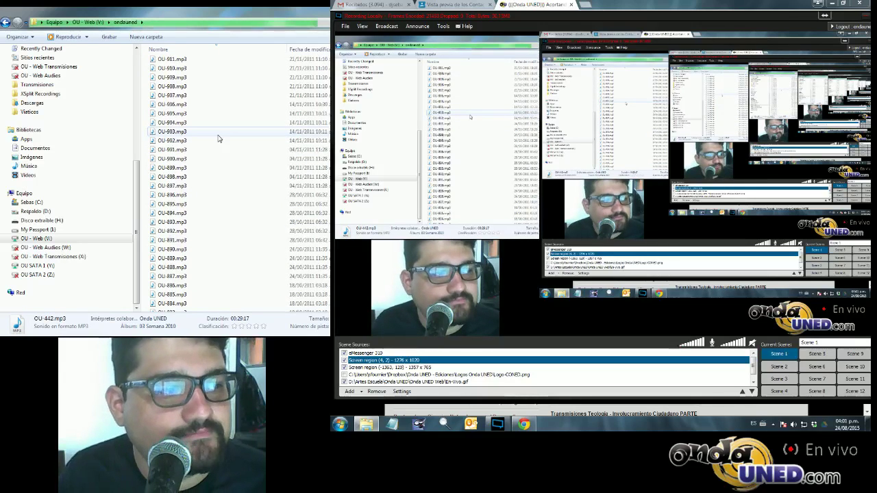
scroll(218, 139, "up", 20)
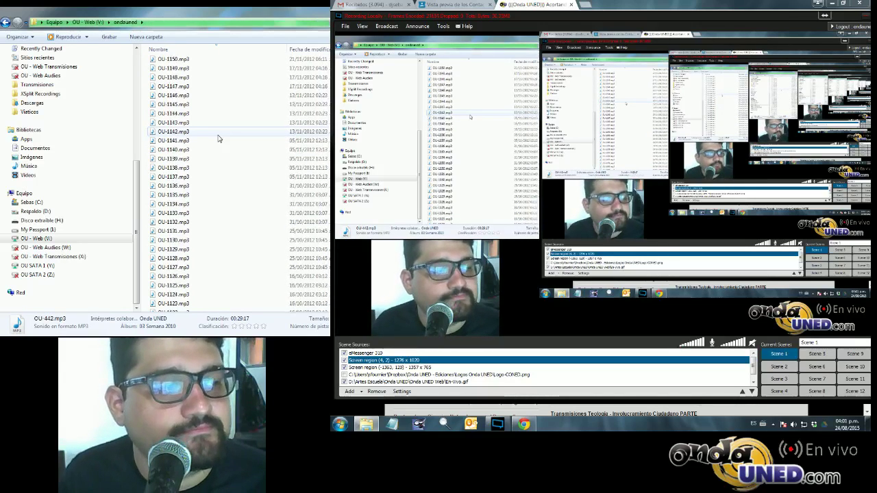
scroll(218, 138, "up", 20)
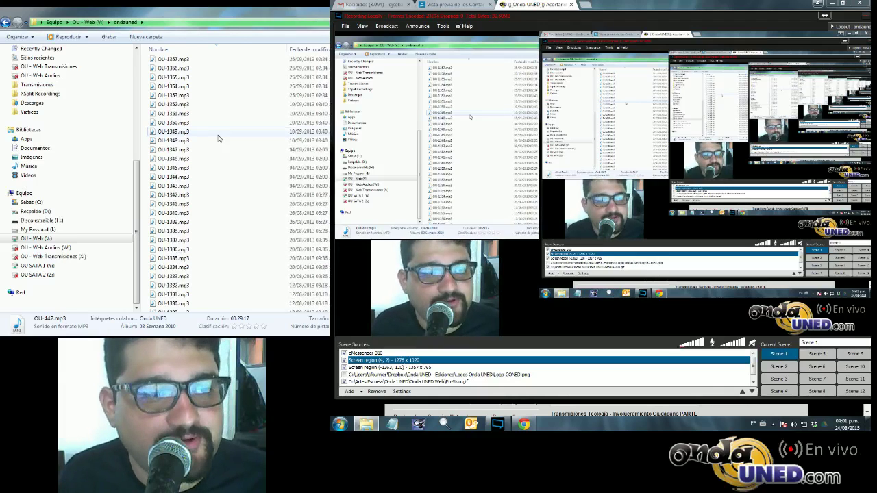
scroll(218, 138, "up", 20)
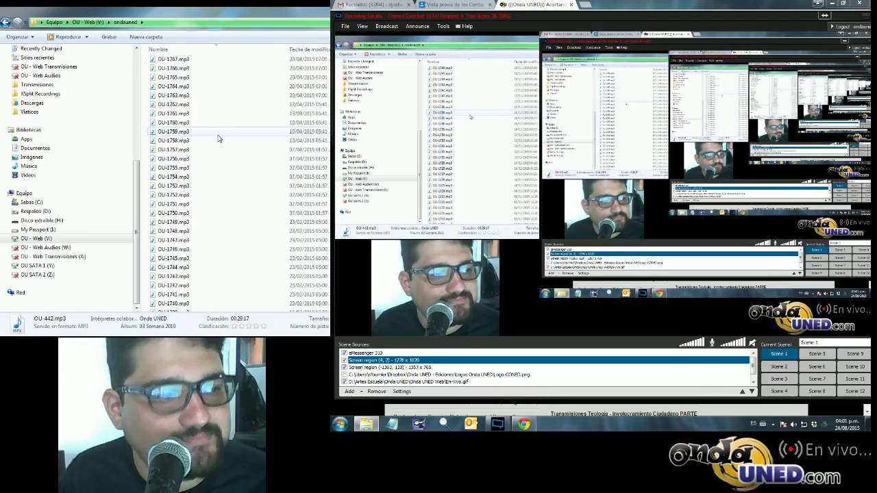
scroll(217, 138, "up", 20)
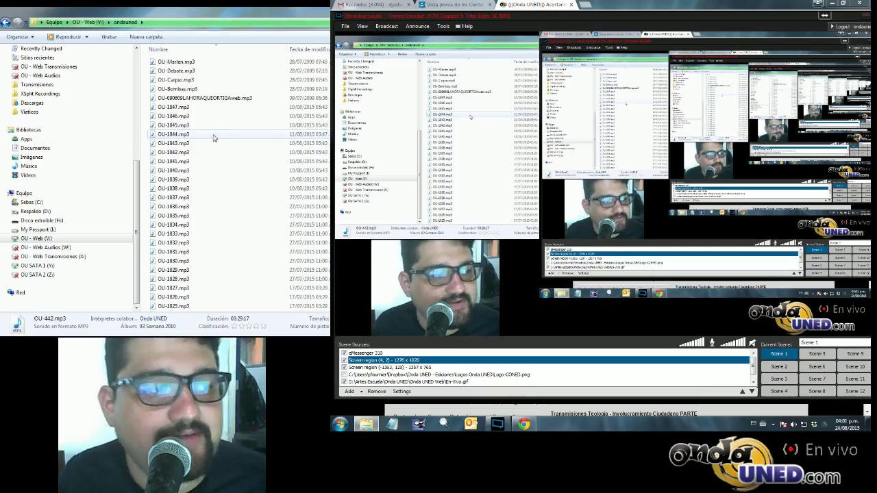
left_click(205, 107)
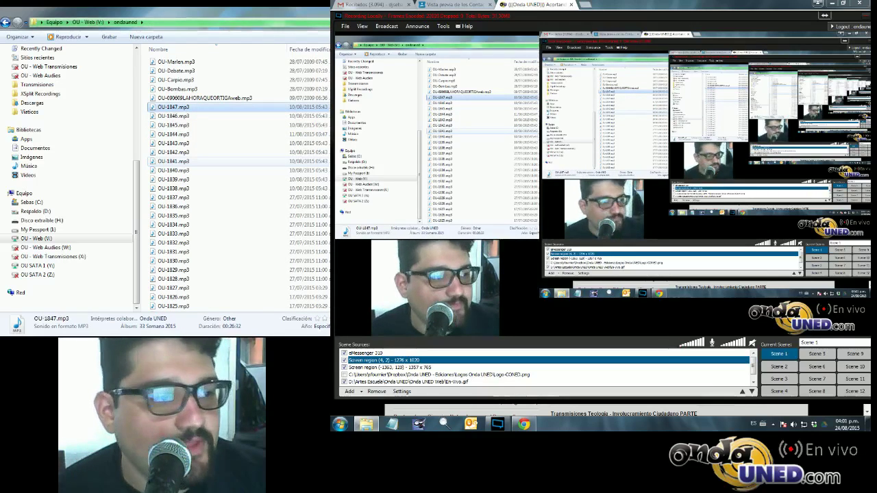
key("ctrl+v")
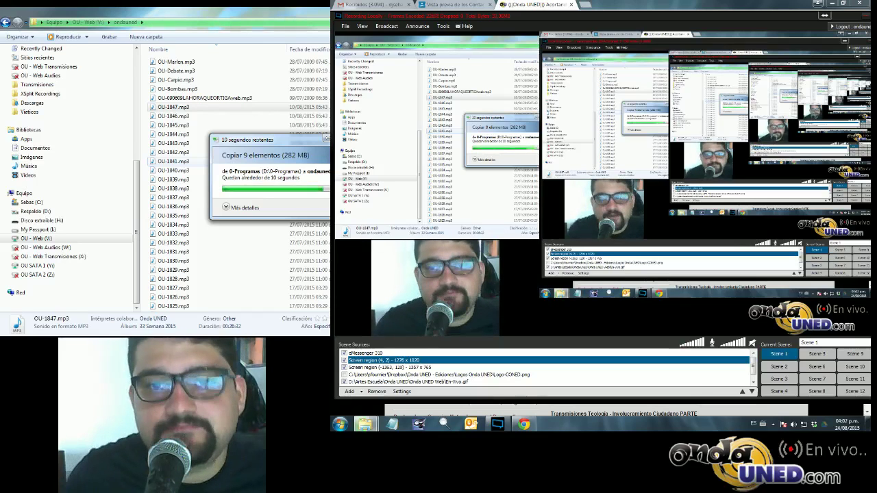
- Log in to the Onda UNED content manager in a new Chrome tab with the saved credentials and open the form for adding a program
left_click(606, 6)
key("ctrl+t")
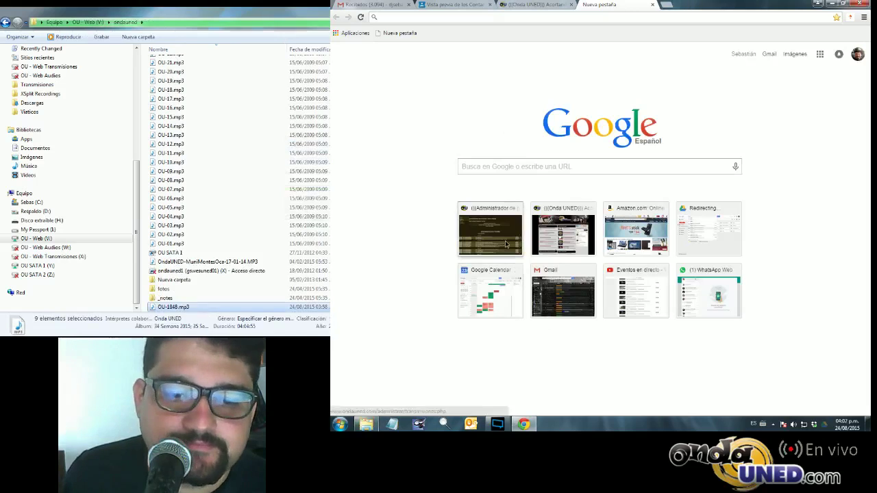
left_click(508, 241)
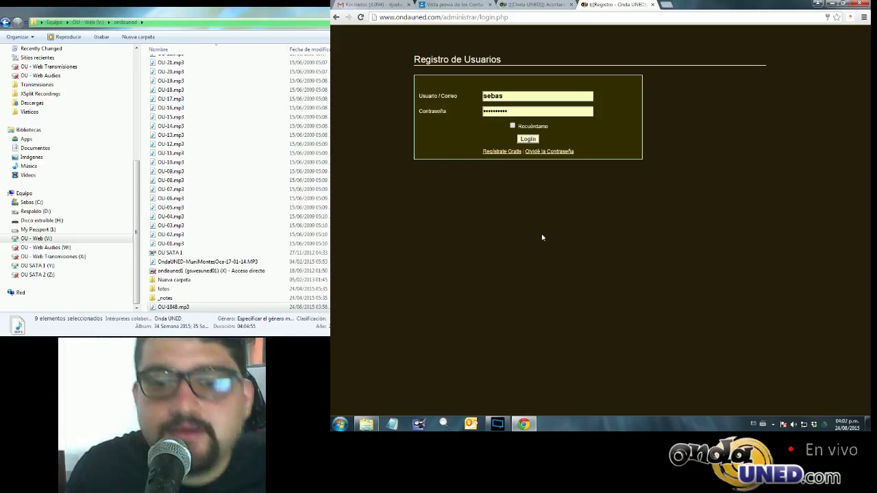
left_click(528, 140)
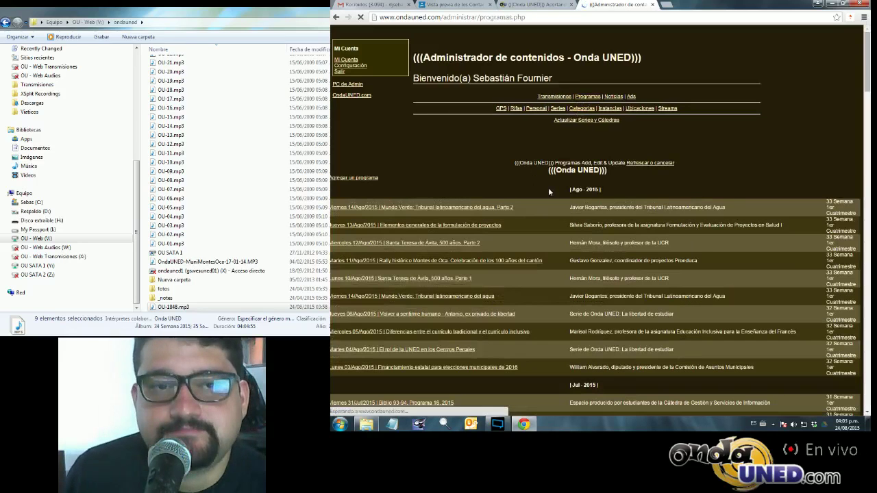
scroll(559, 191, "down", 2)
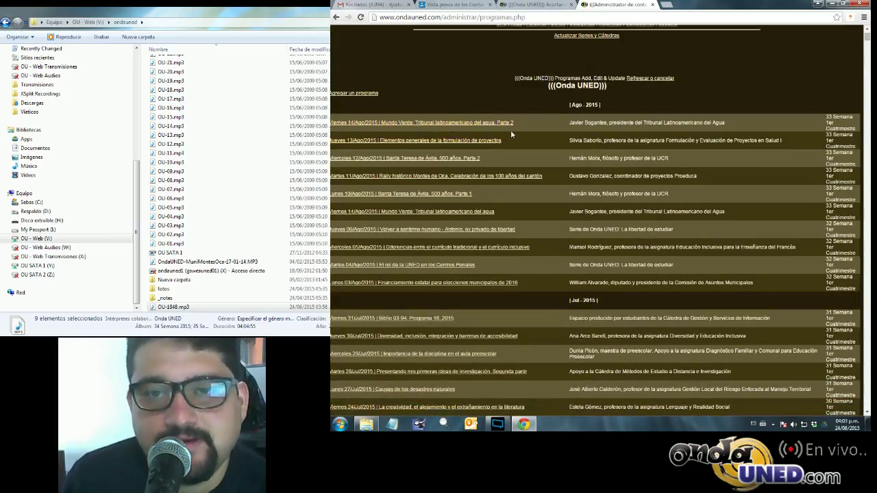
left_click(353, 94)
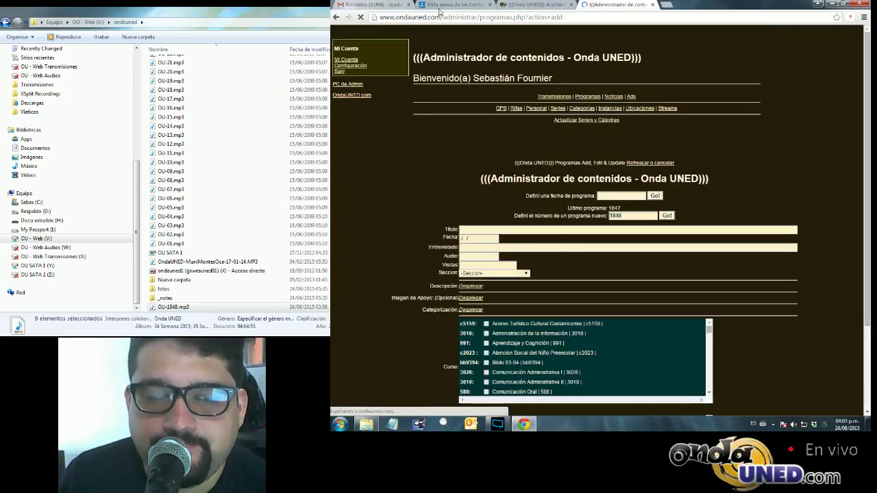
- Open Google Drive in another new browser tab and minimize the ondauned folder window
key("ctrl+t")
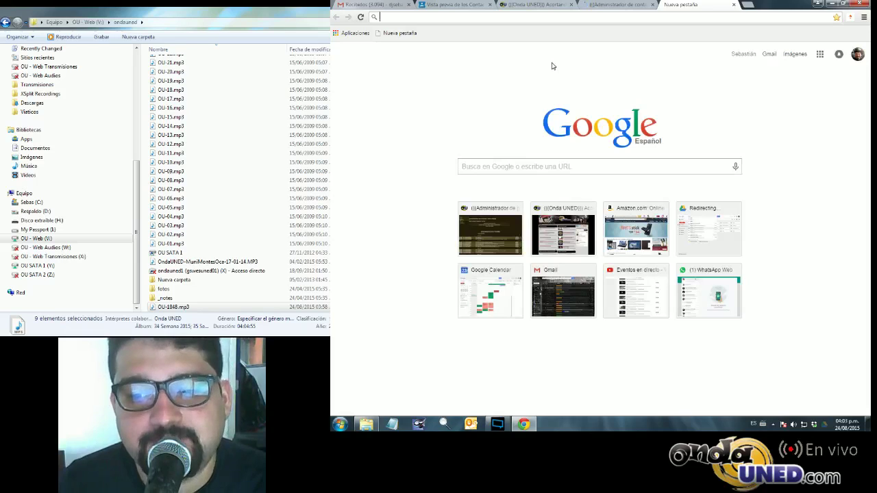
left_click(715, 231)
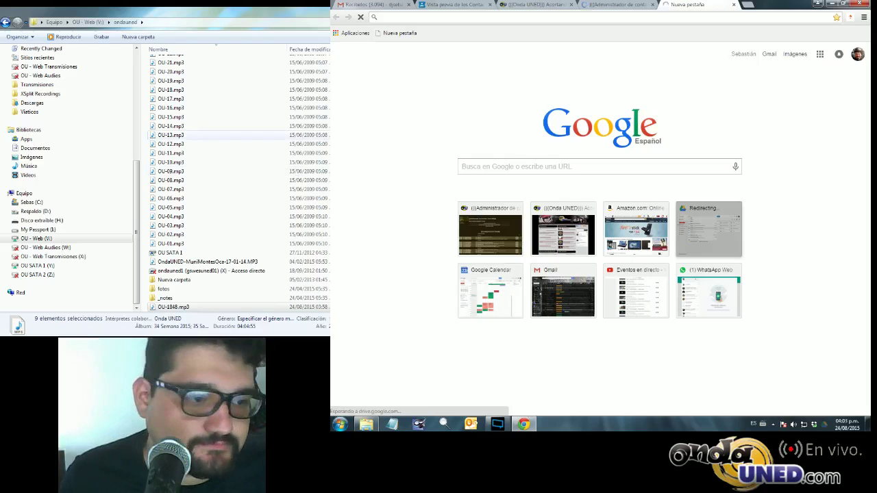
left_click(207, 137)
scroll(208, 141, "down", 3)
scroll(207, 142, "up", 6)
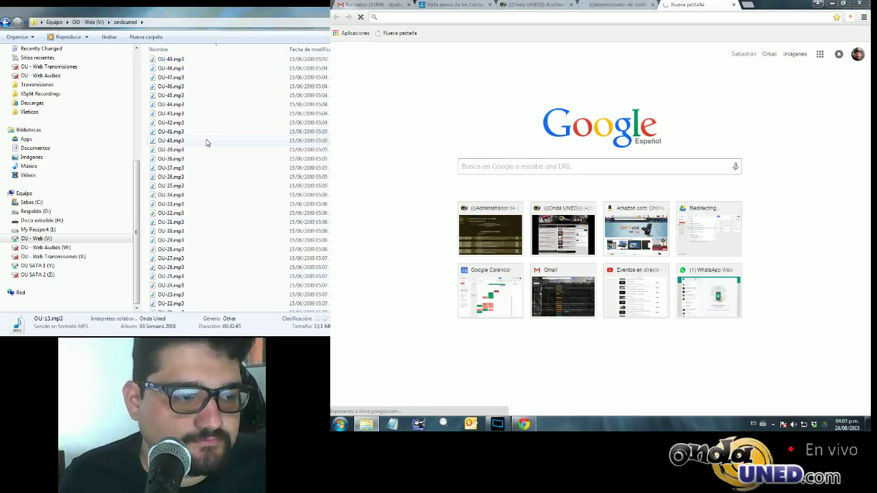
scroll(204, 142, "up", 8)
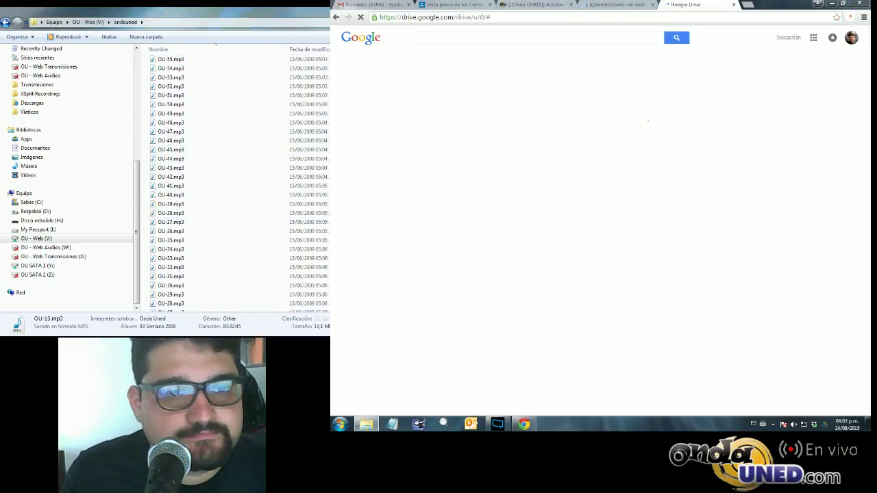
key("super+Down")
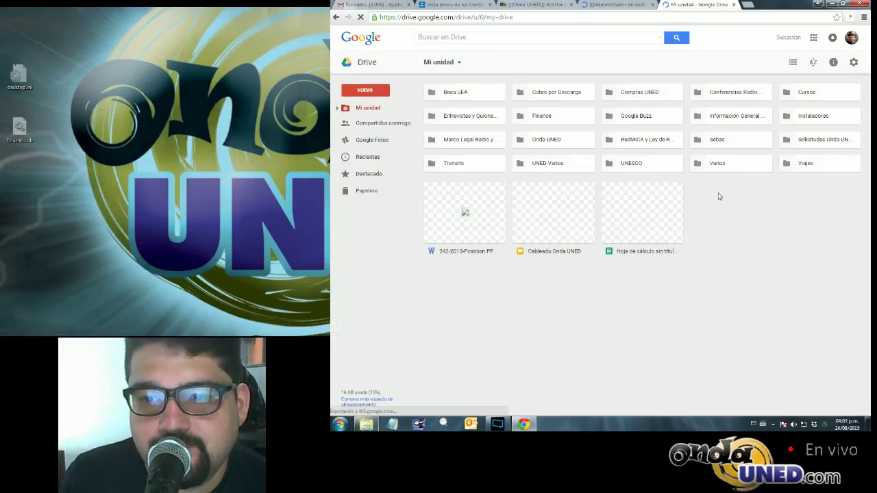
- Search Drive for "parrill" and open the spreadsheet Parrilla General de Onda UNED
left_click(424, 36)
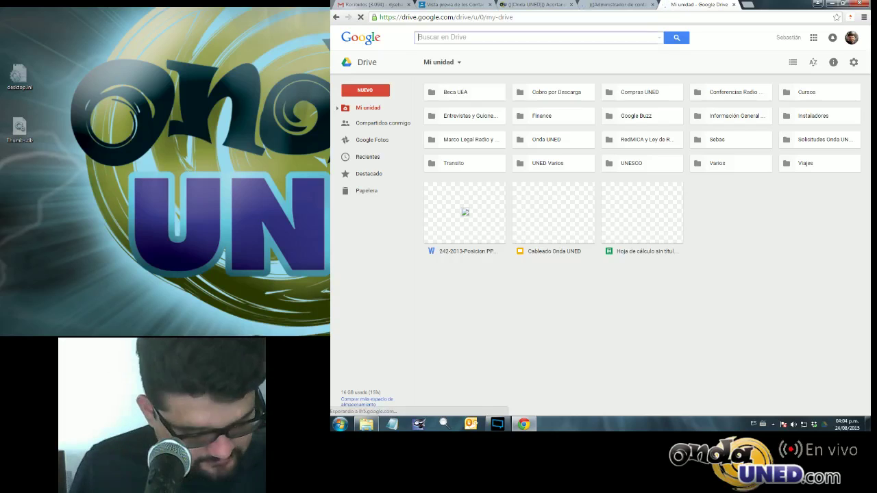
type("parrill")
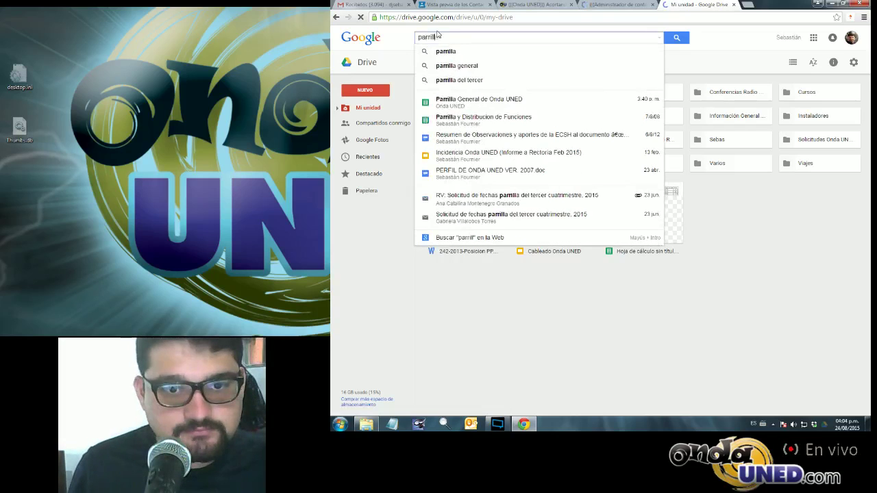
left_click(474, 101)
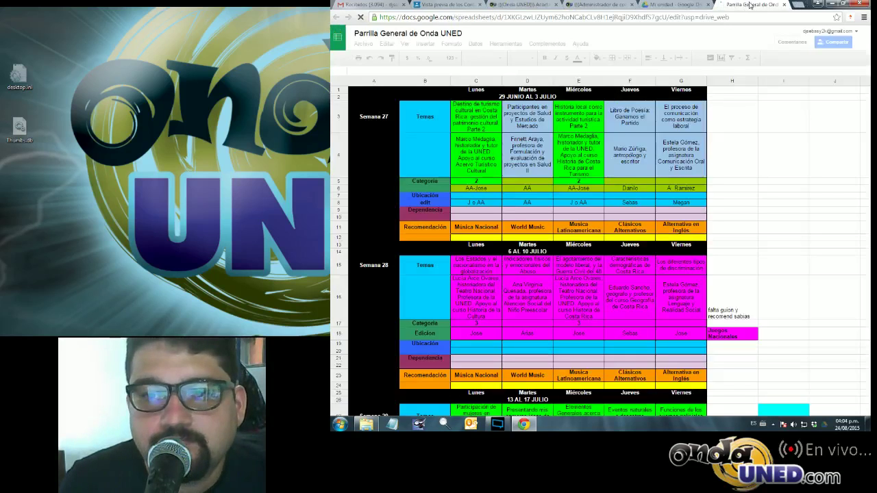
- Move the Parrilla General de Onda UNED spreadsheet to its own window on the other monitor and find Semana 34, 17 al 21 agosto
left_click_drag(751, 6, 322, 27)
key("super+Left")
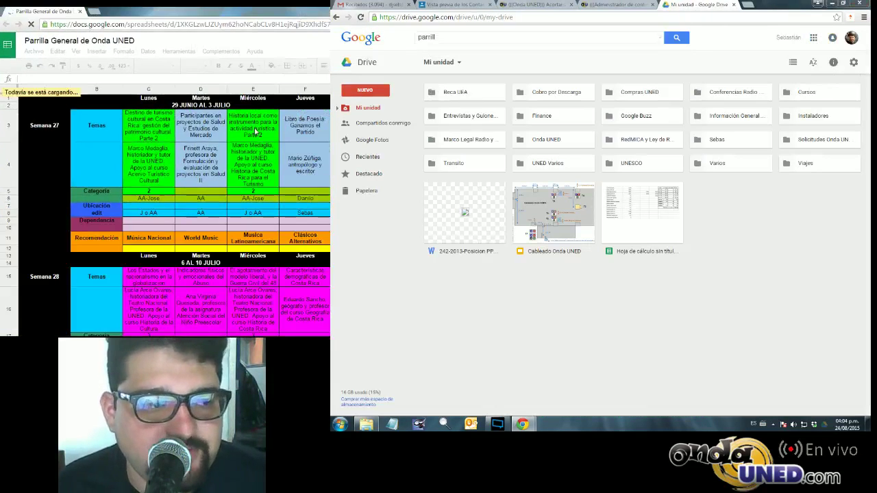
left_click(497, 424)
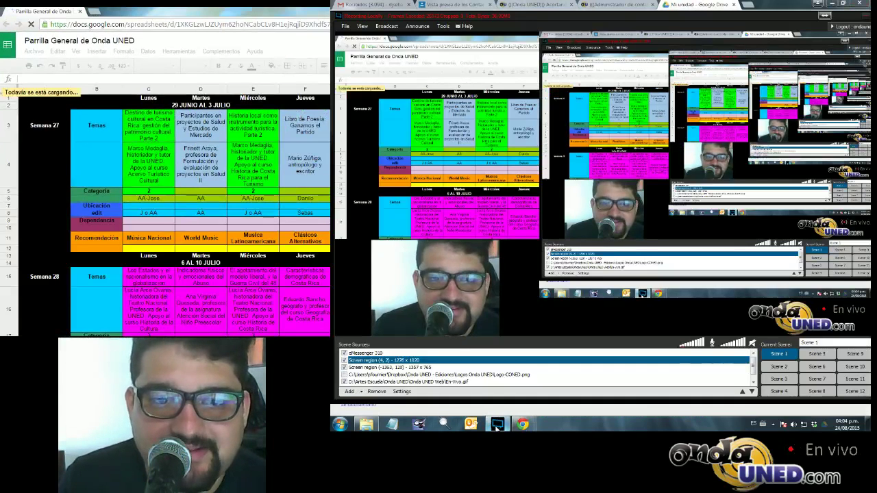
left_click(497, 424)
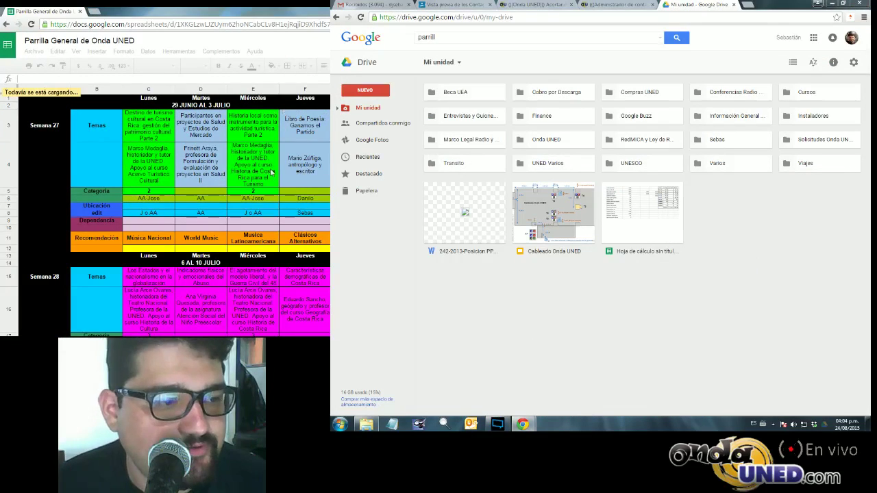
scroll(271, 173, "down", 15)
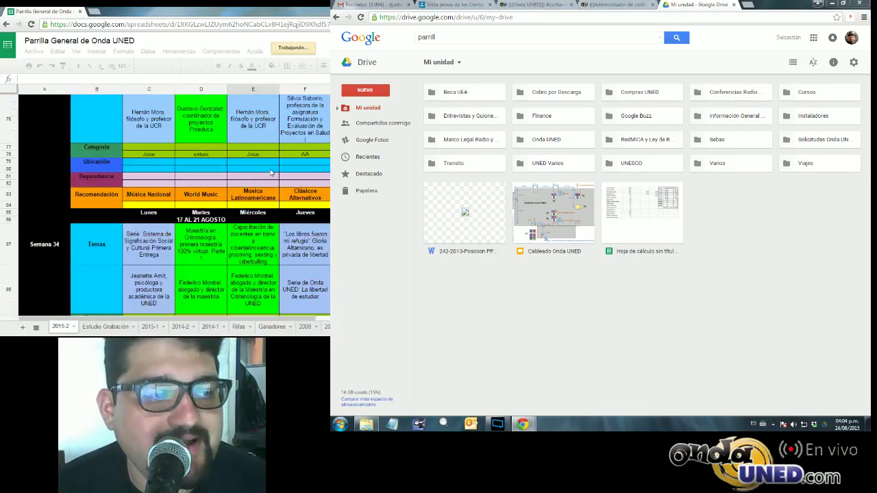
- Find Semana 34, 17 al 21 agosto, in the programming grid and select Monday's theme cell
scroll(270, 173, "down", 5)
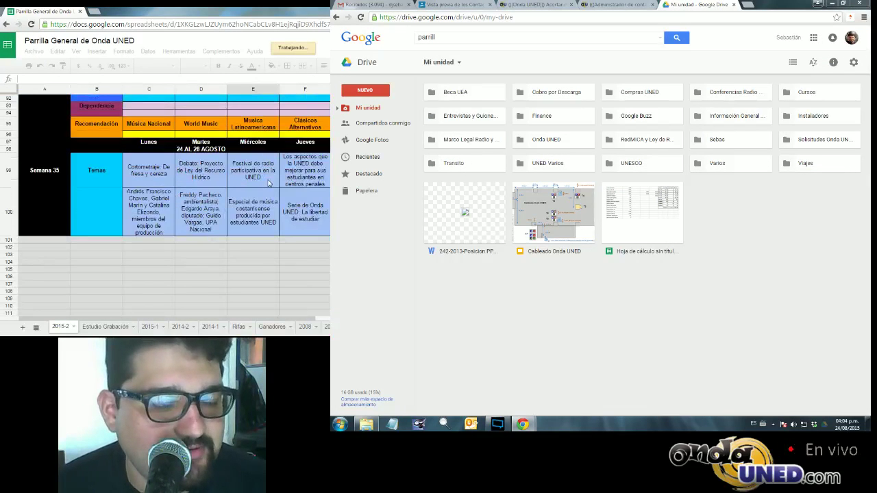
scroll(267, 185, "up", 3)
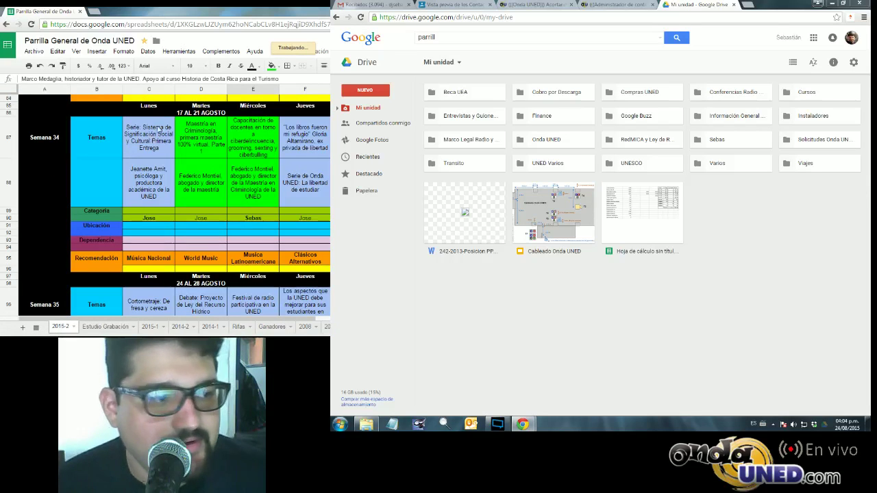
left_click(153, 135)
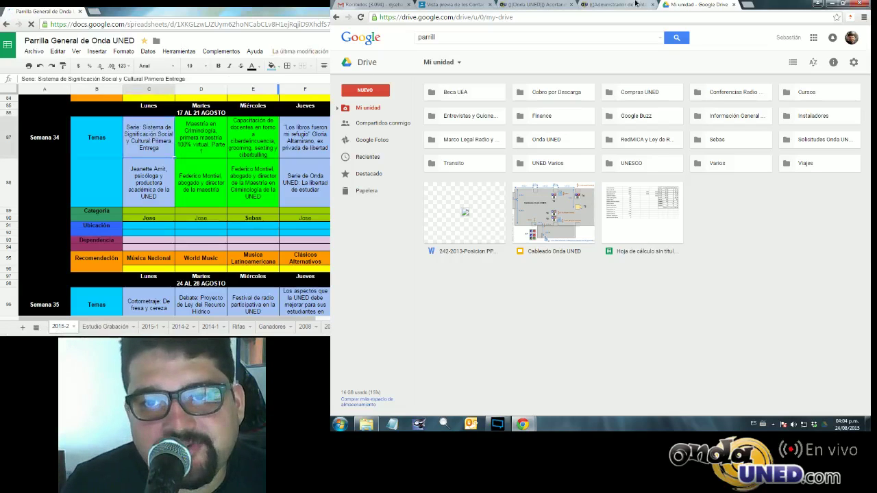
- Switch to the content manager's add-program form and apply 08/17/2015 as the program date
left_click(617, 4)
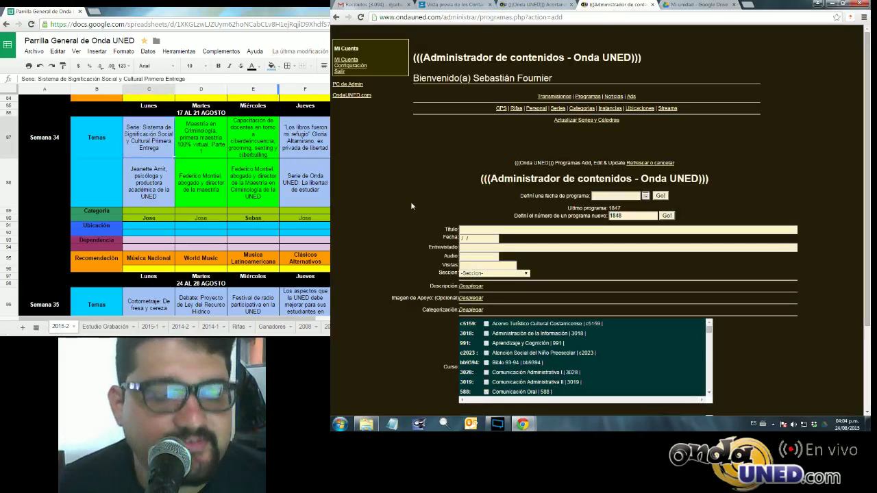
scroll(410, 210, "down", 1)
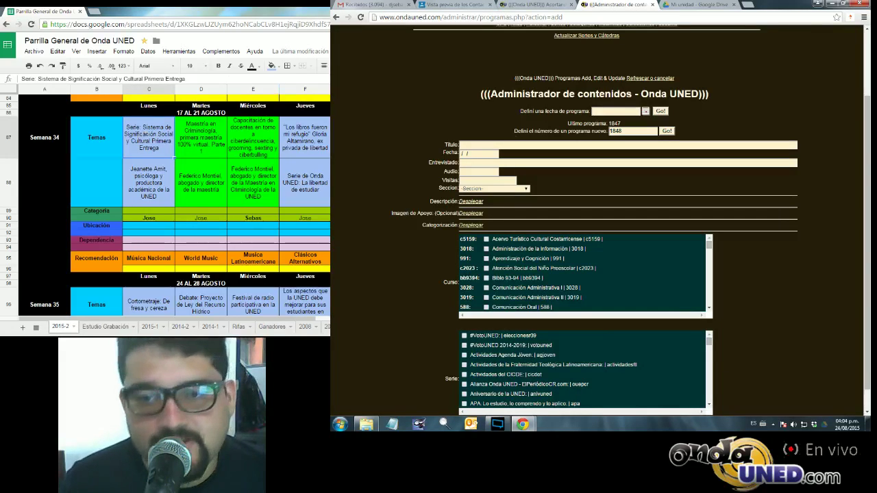
left_click(644, 112)
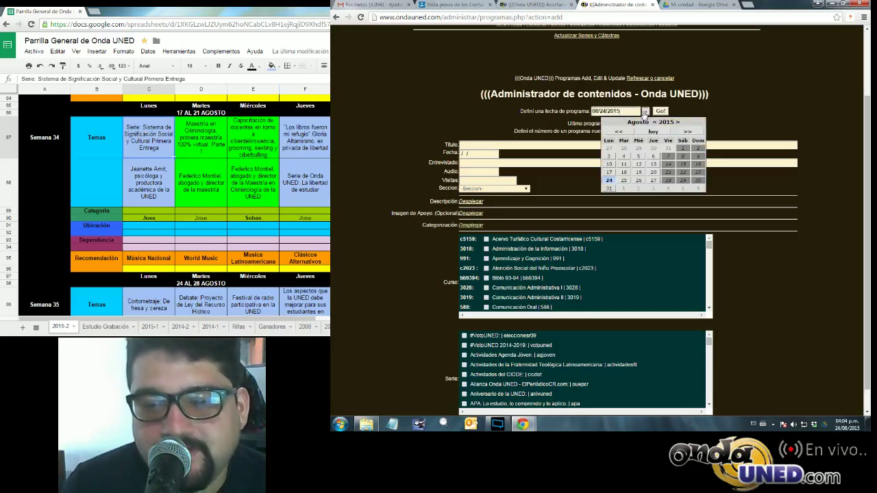
left_click(607, 173)
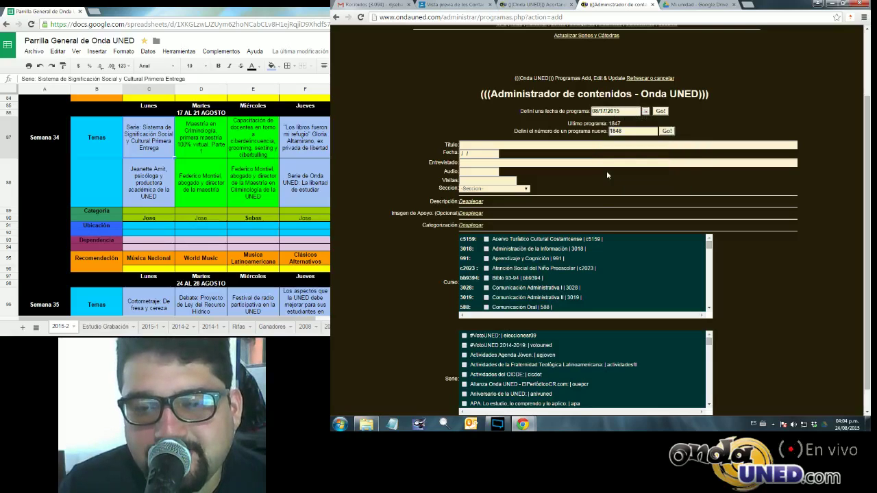
left_click(660, 114)
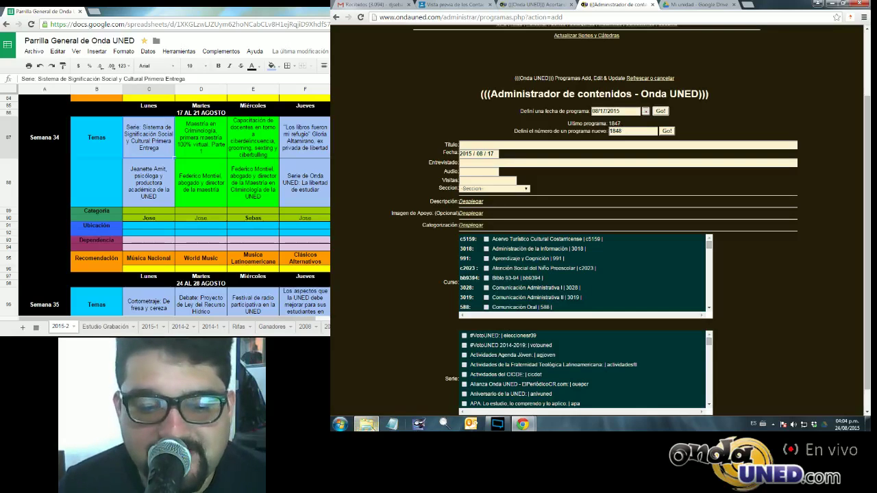
- Look through the ondauned folder on the OU - Web (V:) drive for the last registered program's audio, OU-1847.mp3
left_click(357, 380)
left_click(216, 125)
scroll(217, 130, "down", 14)
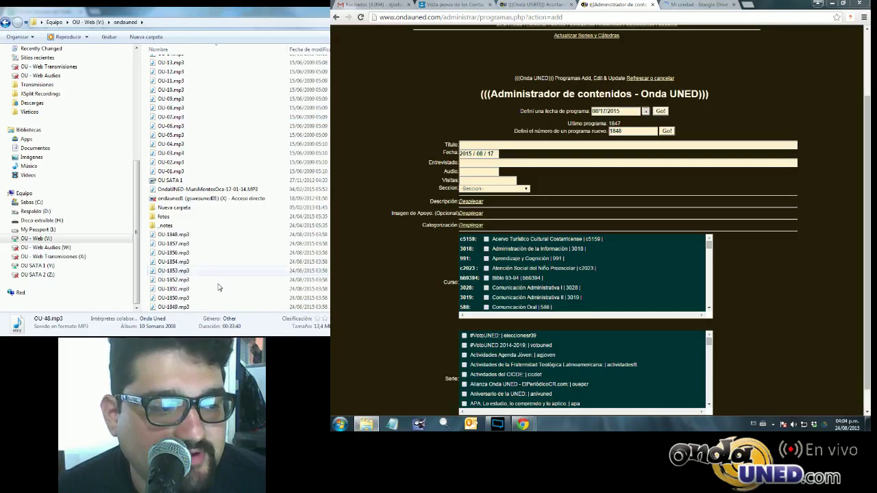
scroll(218, 287, "up", 20)
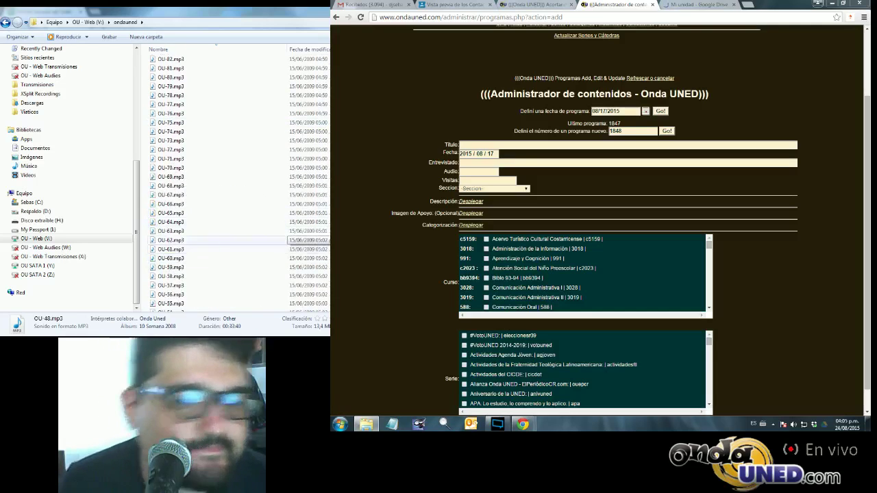
scroll(301, 240, "down", 20)
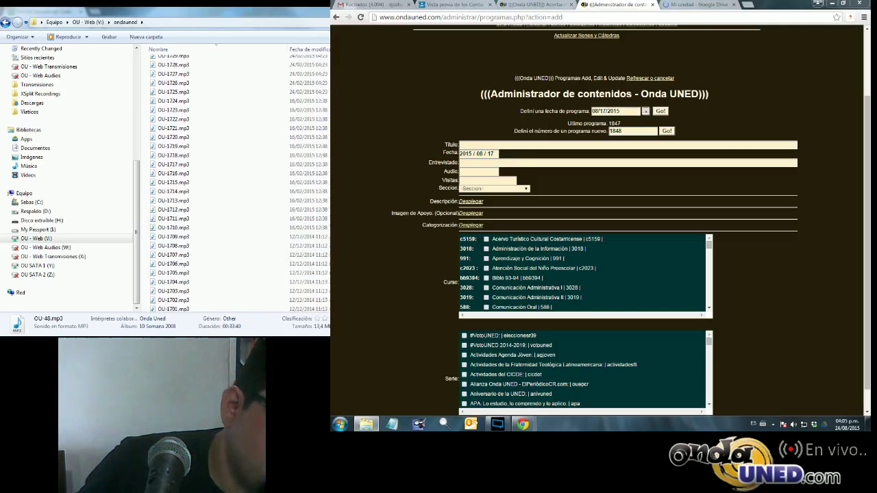
scroll(218, 178, "down", 3)
left_click(175, 125)
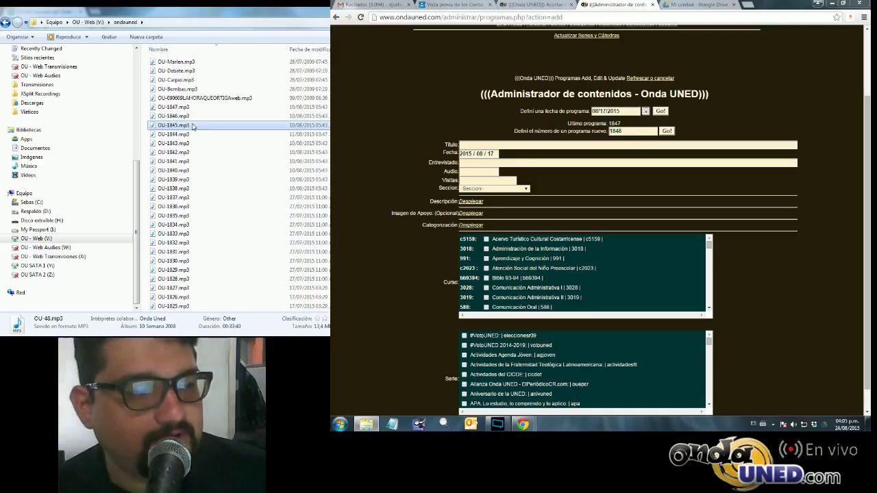
left_click(180, 107)
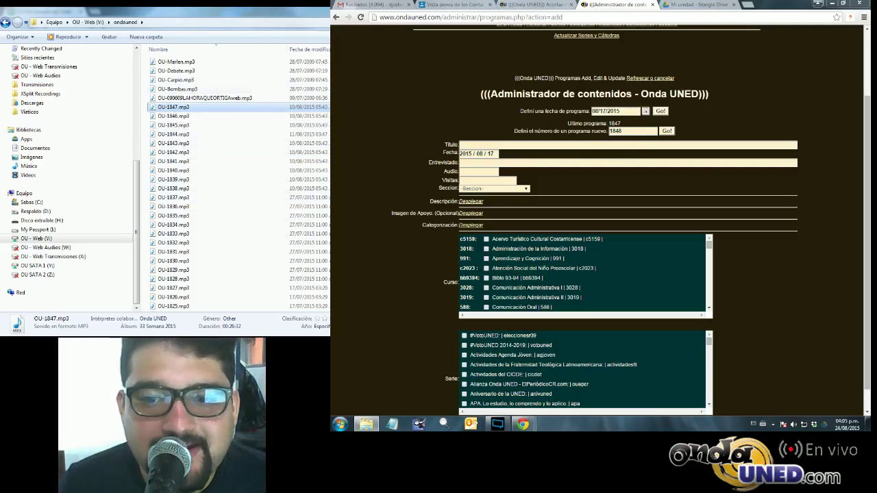
- Apply 1848 as the new program number in the content manager form to fill in the Audio field
double_click(615, 130)
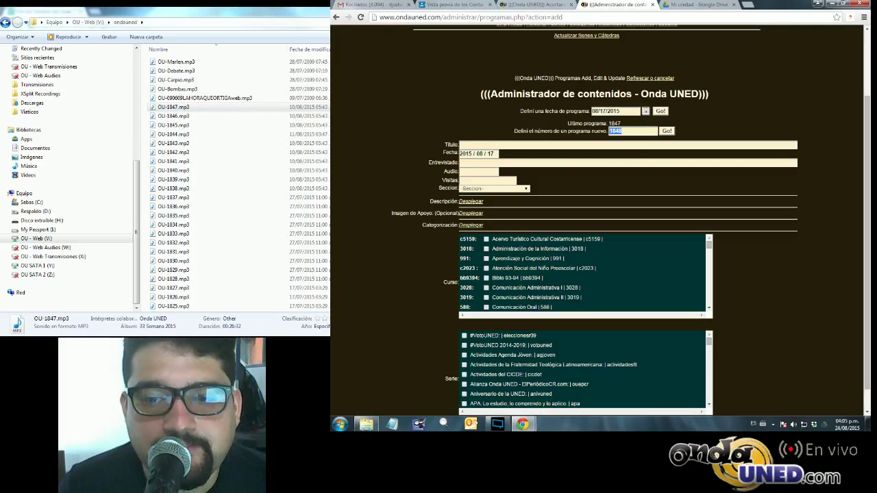
double_click(615, 131)
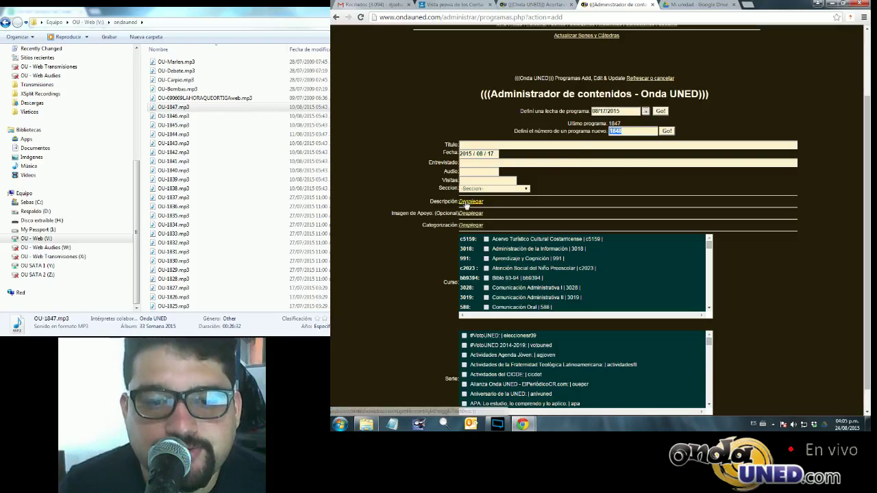
key("Tab")
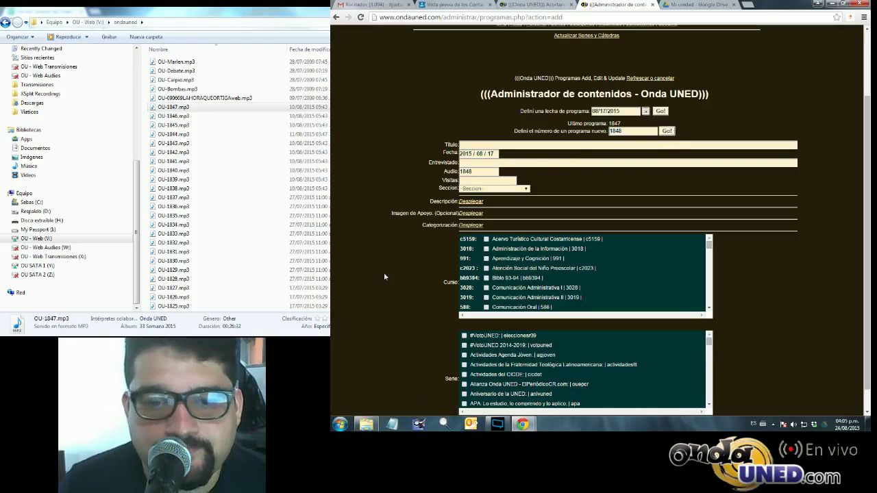
- Reload the ondauned folder listing and select OU-1848.mp3 to check its audio details
left_click(175, 170)
scroll(175, 170, "down", 20)
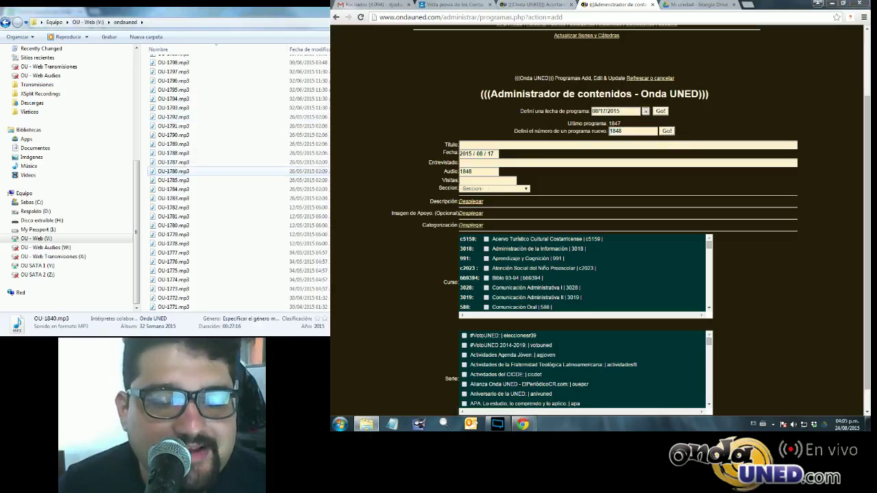
scroll(174, 170, "down", 9)
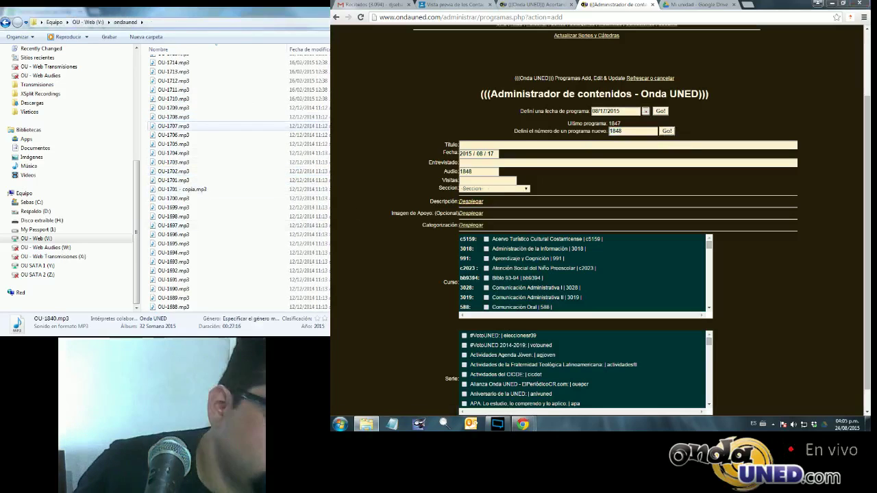
scroll(183, 86, "up", 20)
left_click(155, 23)
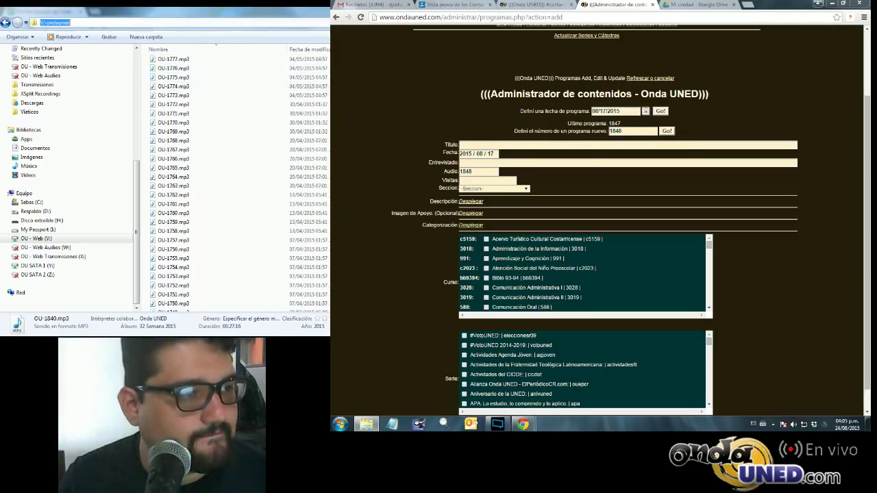
key("Return")
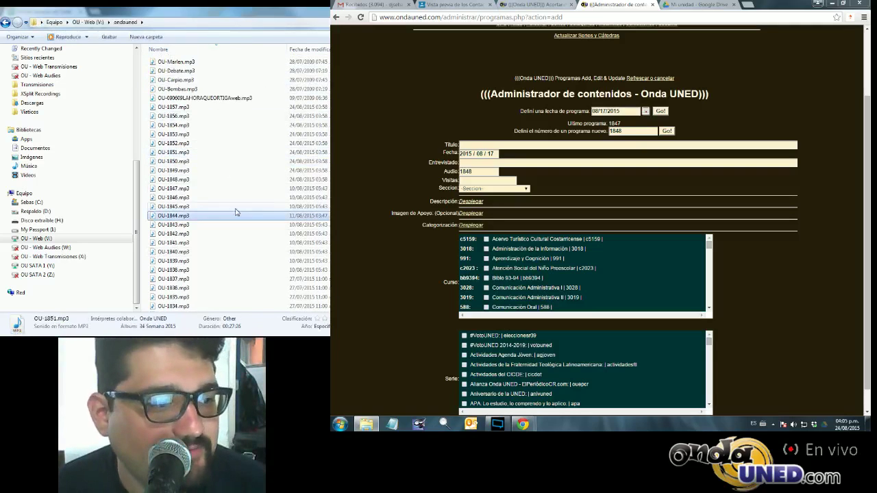
left_click(173, 181)
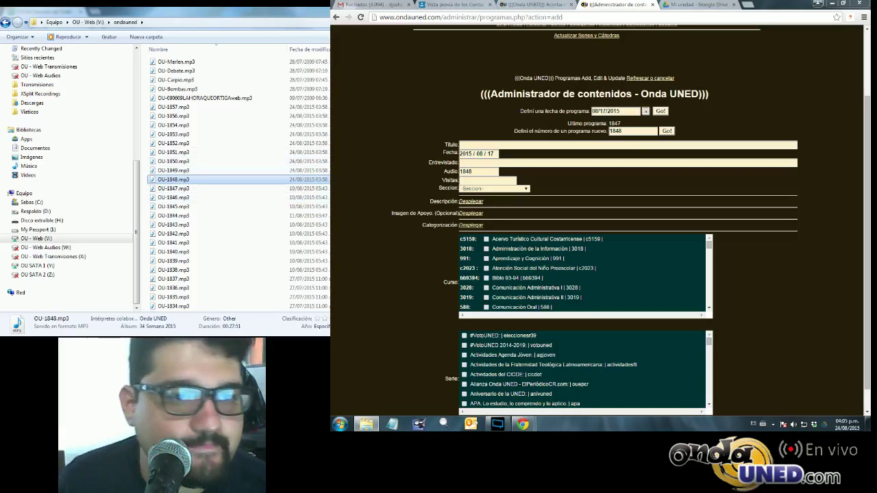
- Return to the programming grid and select Tuesday's theme cell in Semana 34
key("alt+Tab")
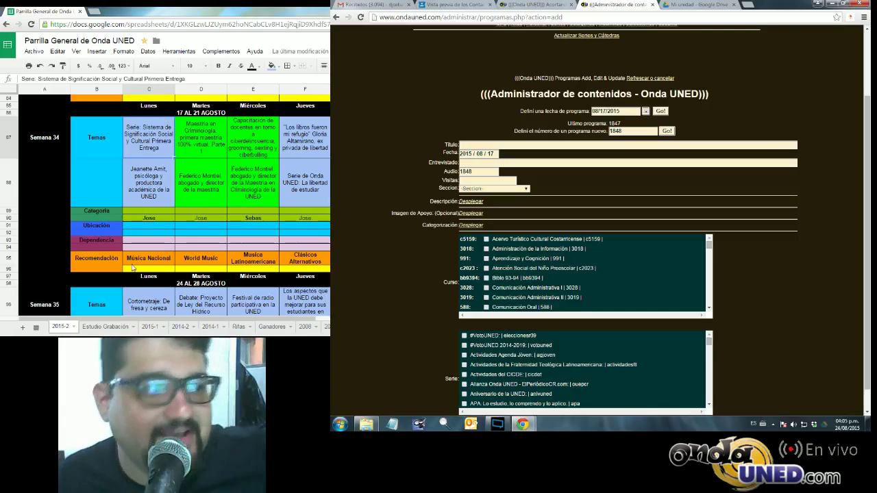
left_click(182, 138)
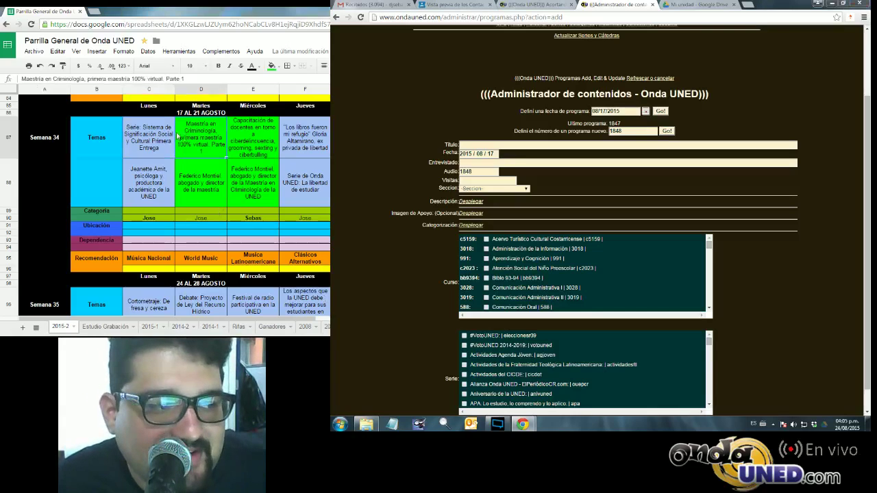